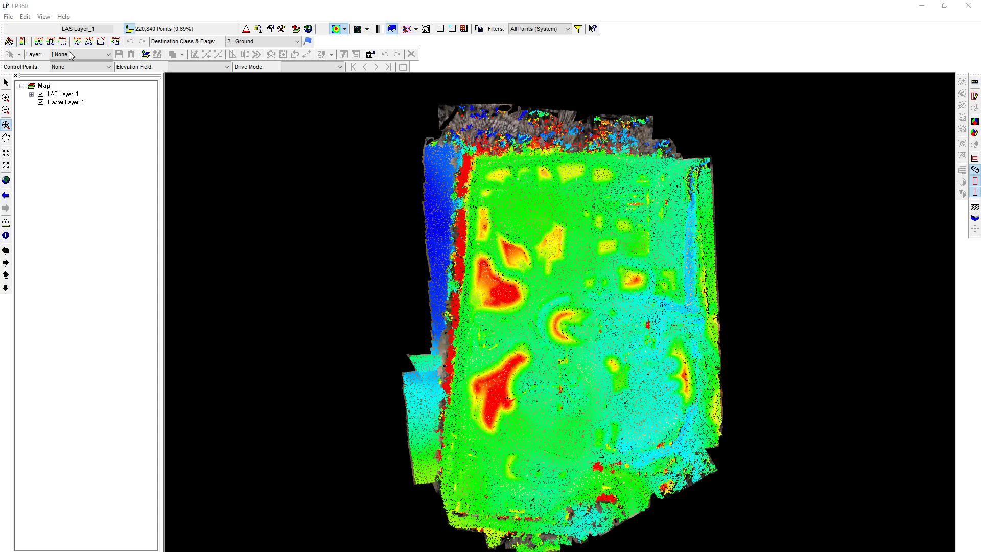
- Switch the LAS layer's display from points to a shaded TIN surface
{"action": "left_click", "coordinate": [137, 5]}
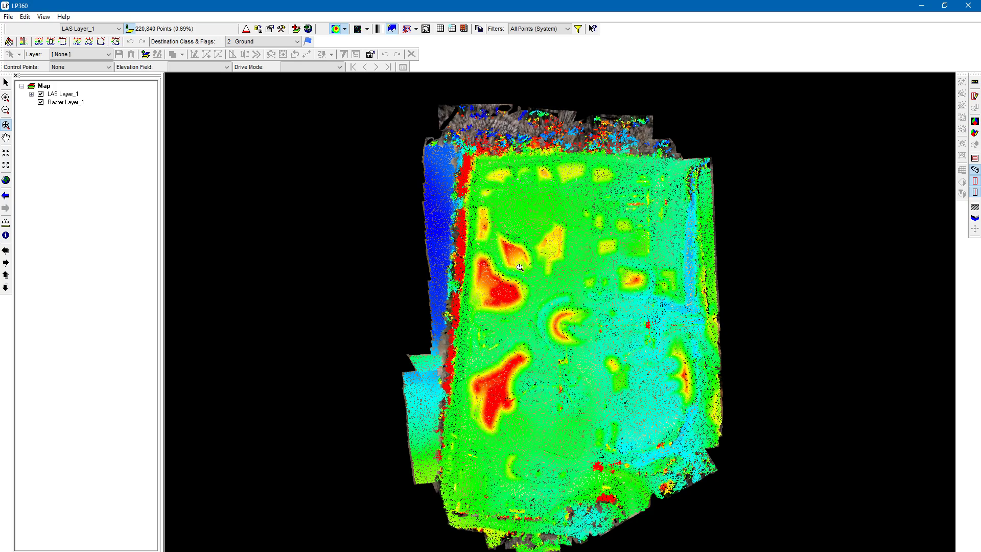
{"action": "left_click", "coordinate": [367, 29]}
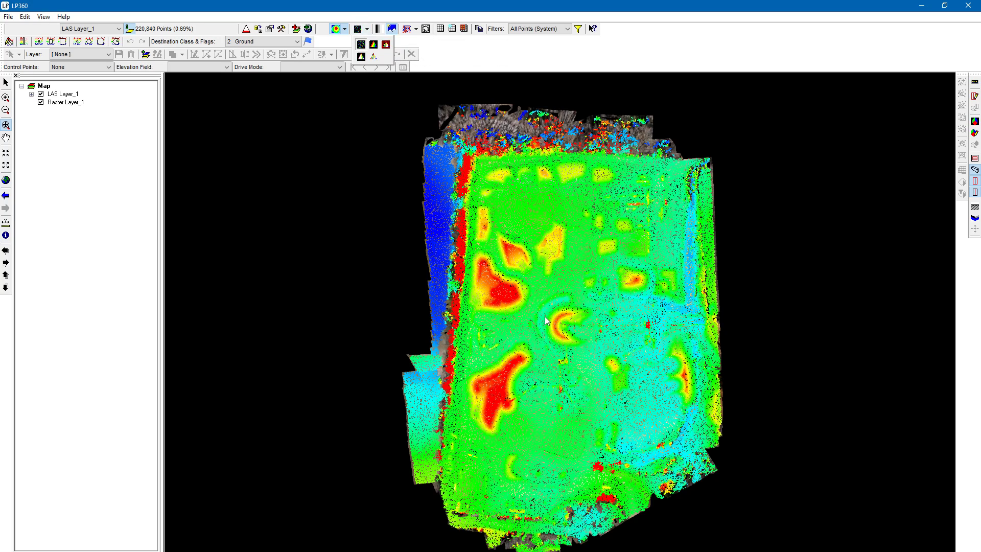
{"action": "left_click", "coordinate": [375, 45]}
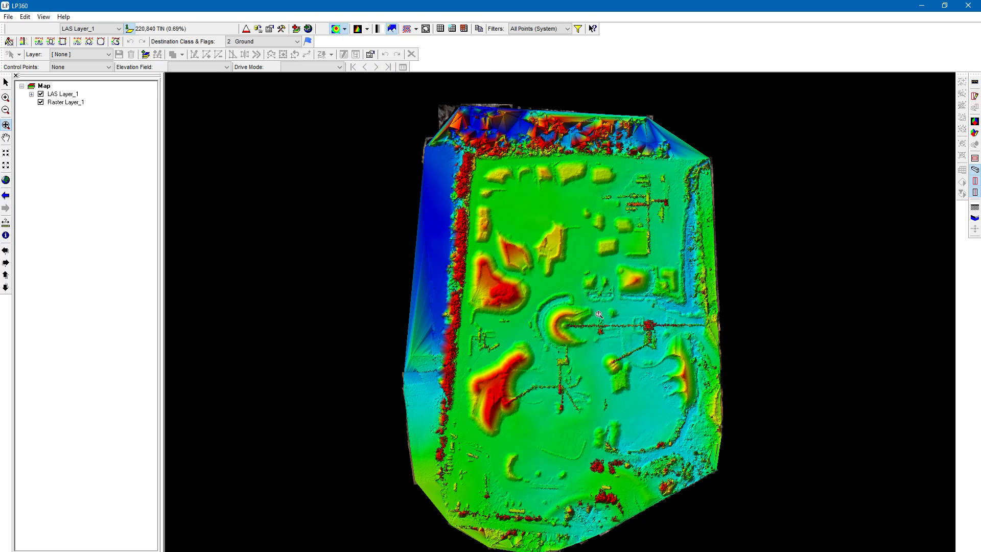
- Examine the stockpile shapes on the TIN surface, especially the small isolated mound in the northern part of the yard
{"action": "scroll", "coordinate": [579, 168], "scroll_direction": "up", "scroll_amount": 5}
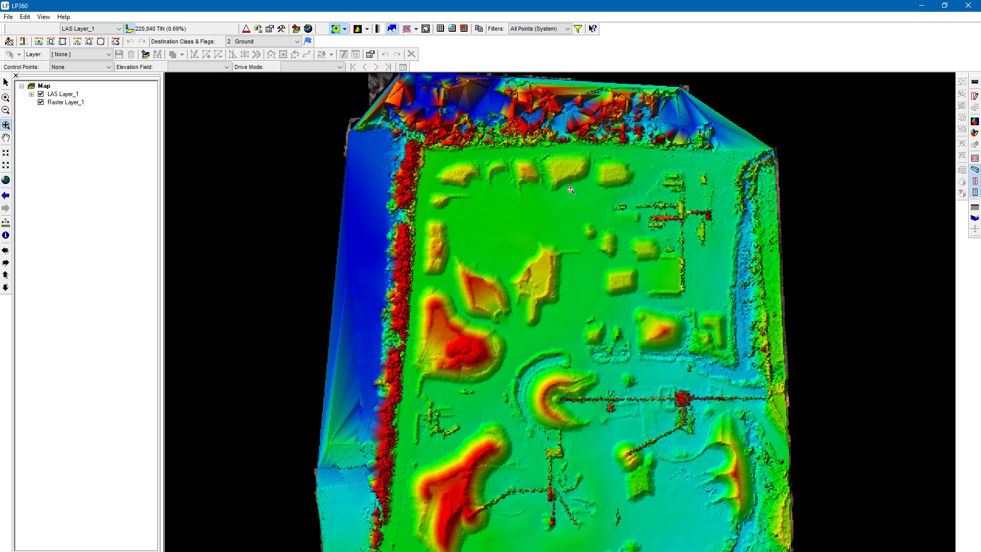
{"action": "scroll", "coordinate": [563, 453], "scroll_direction": "up", "scroll_amount": 2}
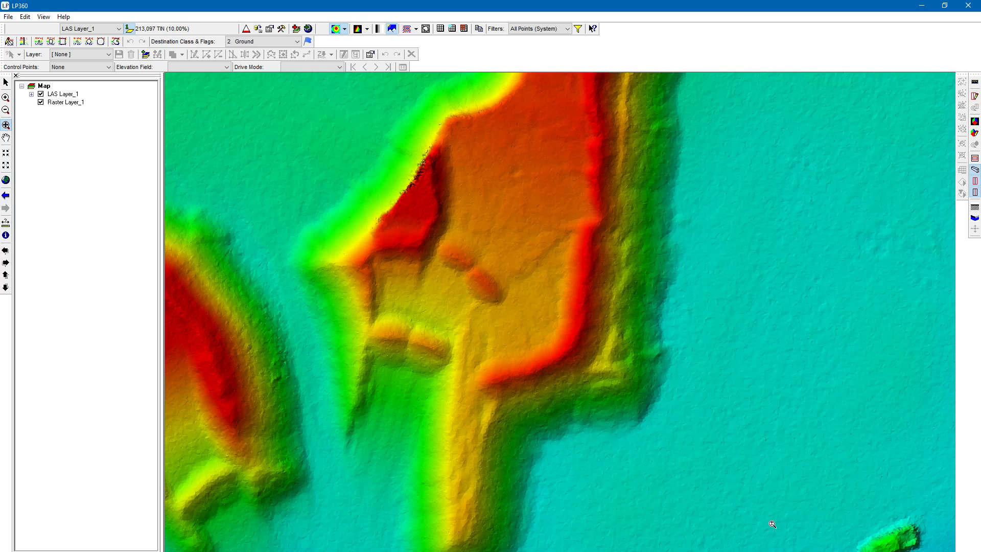
{"action": "scroll", "coordinate": [497, 237], "scroll_direction": "down", "scroll_amount": 6}
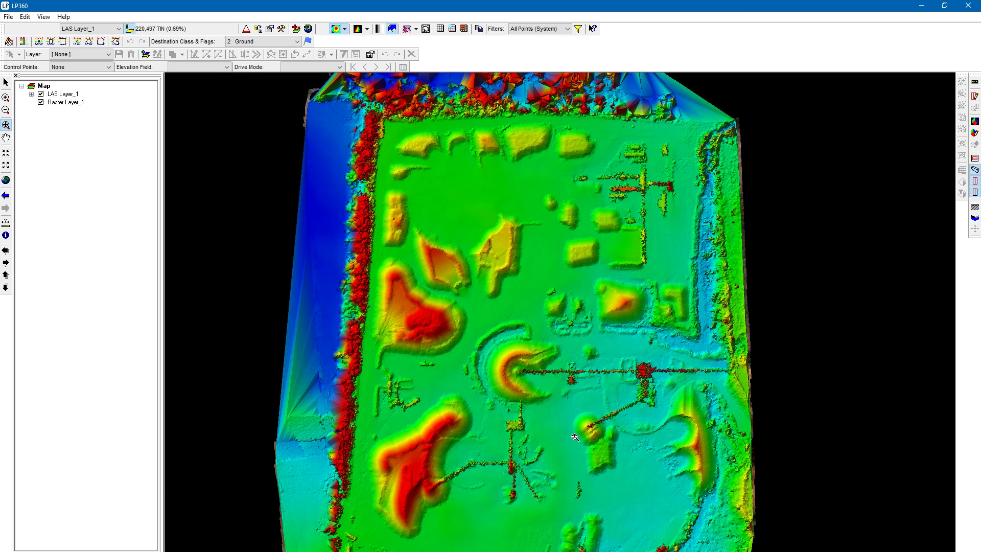
{"action": "scroll", "coordinate": [537, 416], "scroll_direction": "down", "scroll_amount": 2}
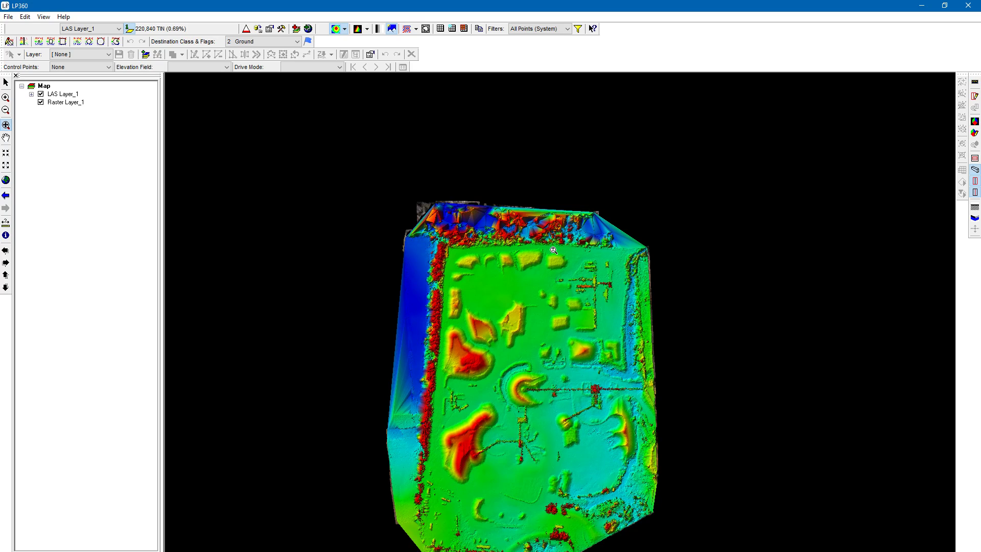
{"action": "scroll", "coordinate": [537, 263], "scroll_direction": "up", "scroll_amount": 4}
{"action": "scroll", "coordinate": [594, 488], "scroll_direction": "up", "scroll_amount": 3}
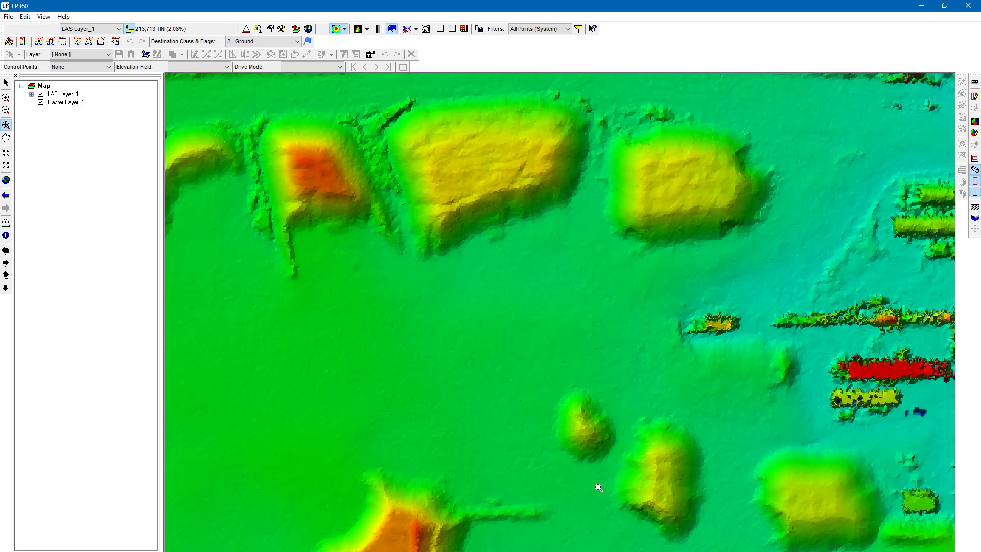
{"action": "scroll", "coordinate": [574, 334], "scroll_direction": "up", "scroll_amount": 2}
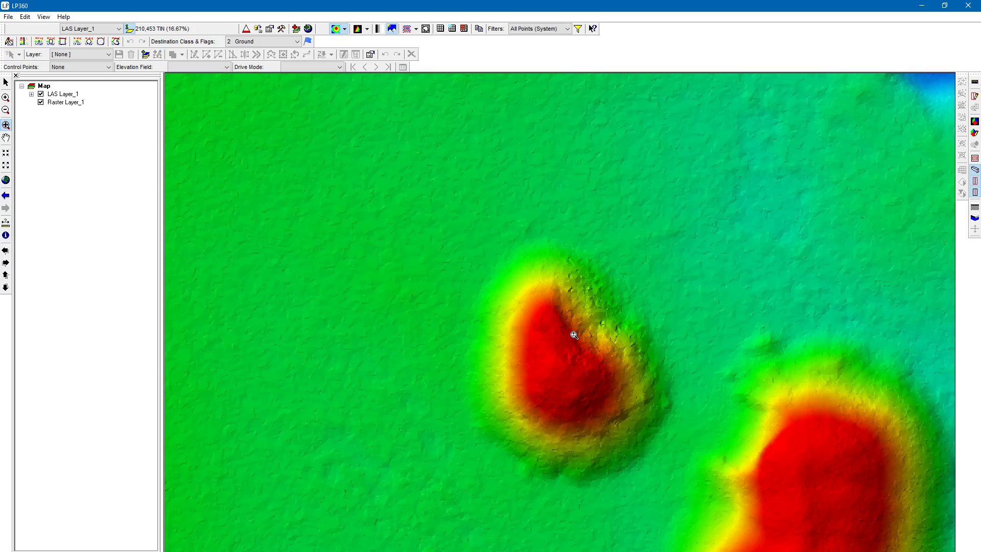
{"action": "scroll", "coordinate": [591, 491], "scroll_direction": "up", "scroll_amount": 2}
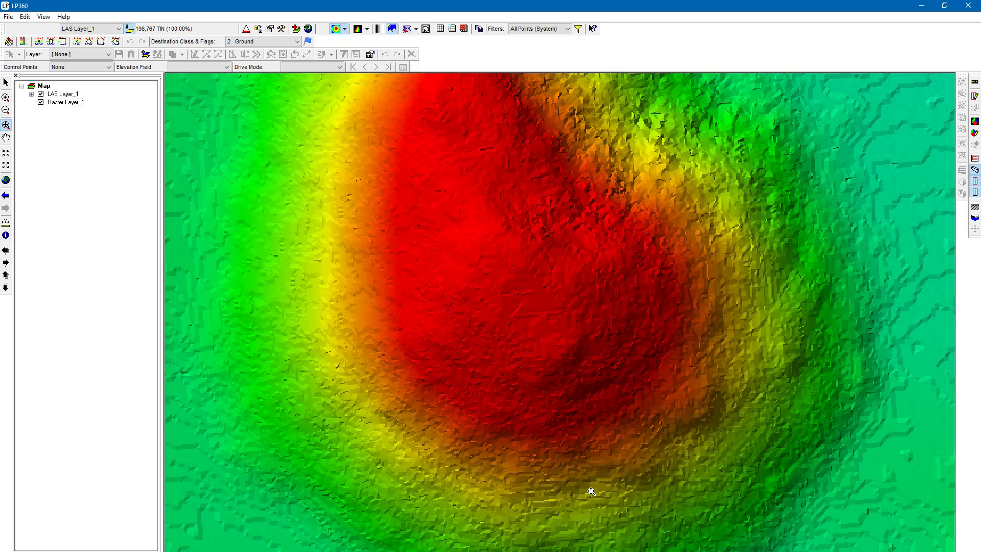
{"action": "scroll", "coordinate": [403, 217], "scroll_direction": "down", "scroll_amount": 4}
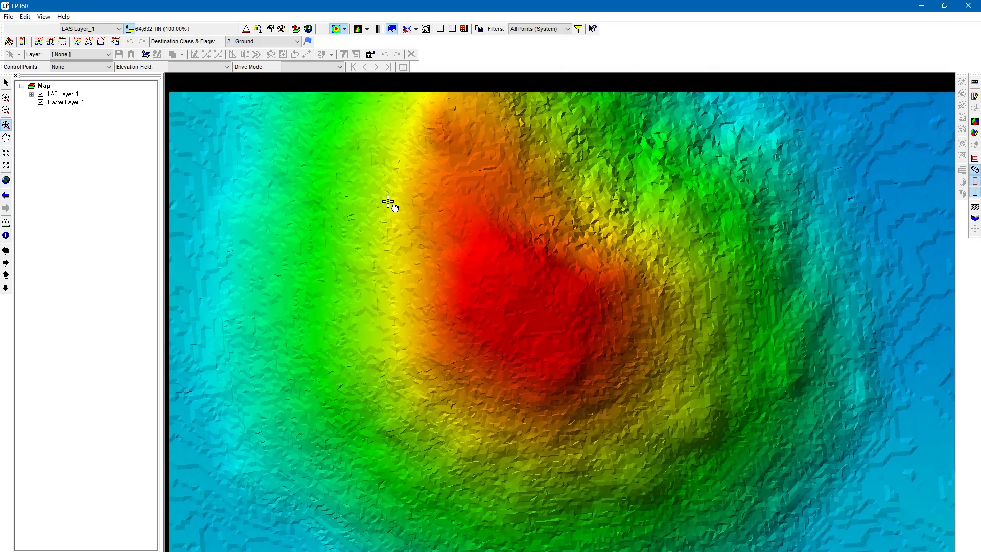
{"action": "scroll", "coordinate": [485, 436], "scroll_direction": "up", "scroll_amount": 2}
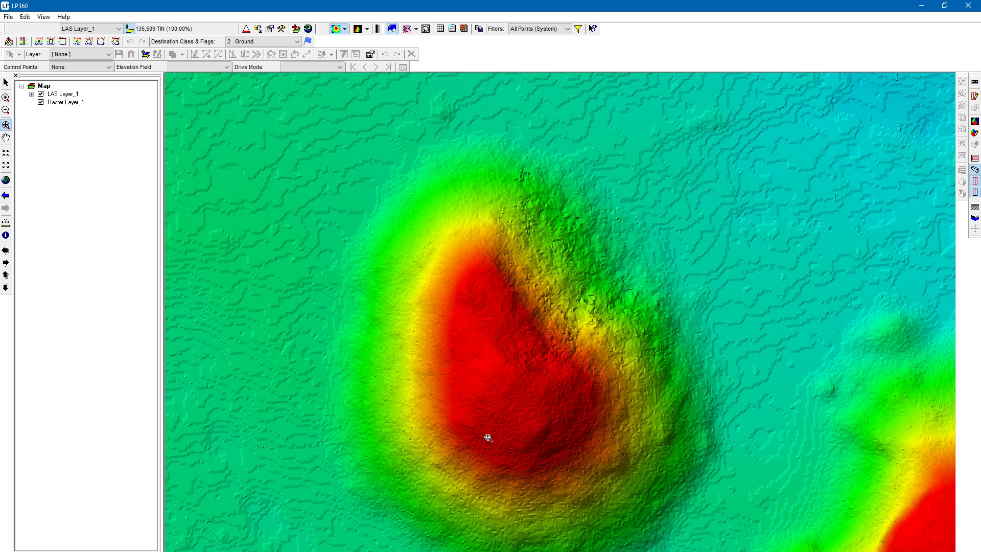
{"action": "scroll", "coordinate": [486, 436], "scroll_direction": "down", "scroll_amount": 3}
{"action": "scroll", "coordinate": [495, 460], "scroll_direction": "up", "scroll_amount": 2}
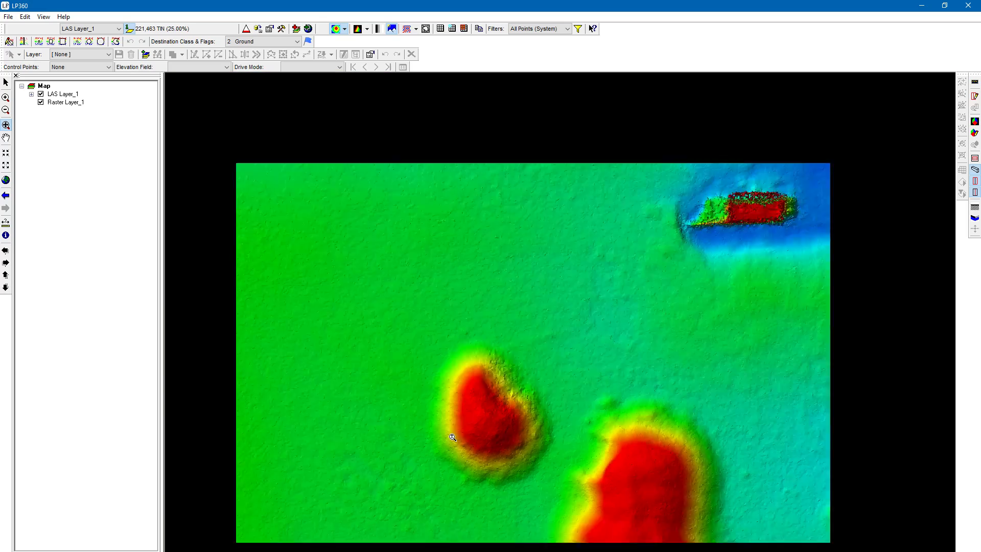
{"action": "scroll", "coordinate": [463, 446], "scroll_direction": "down", "scroll_amount": 3}
{"action": "scroll", "coordinate": [463, 498], "scroll_direction": "up", "scroll_amount": 4}
- Inspect the mounds around the yard's open area and the conveyor line east of the crescent-shaped stockpile
{"action": "left_click_drag", "start_coordinate": [356, 472], "coordinate": [580, 372]}
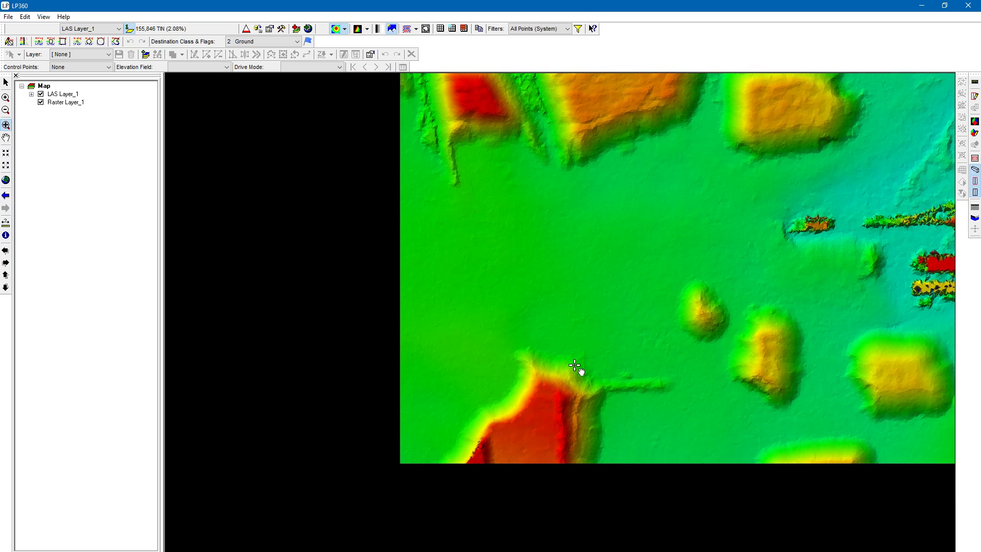
{"action": "scroll", "coordinate": [578, 360], "scroll_direction": "down", "scroll_amount": 3}
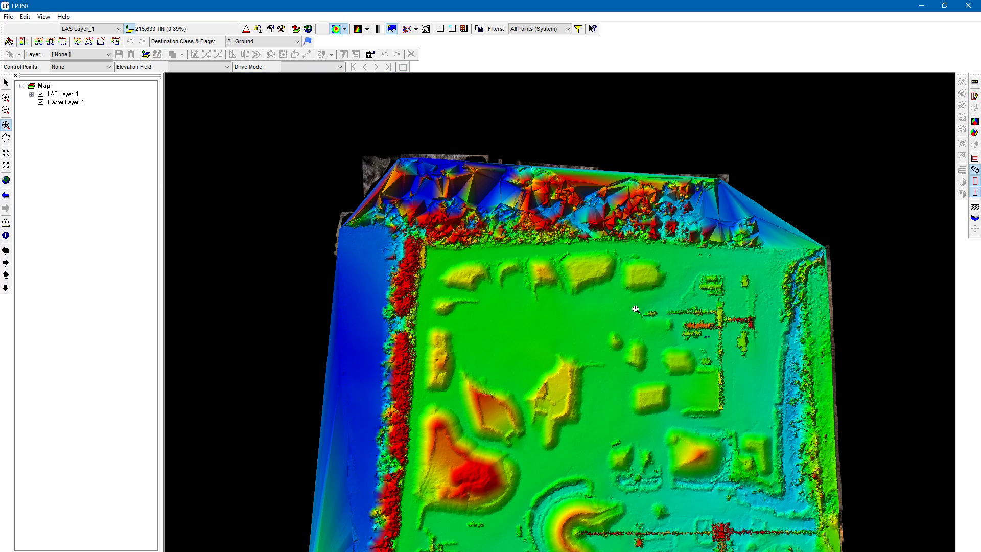
{"action": "scroll", "coordinate": [636, 309], "scroll_direction": "up", "scroll_amount": 3}
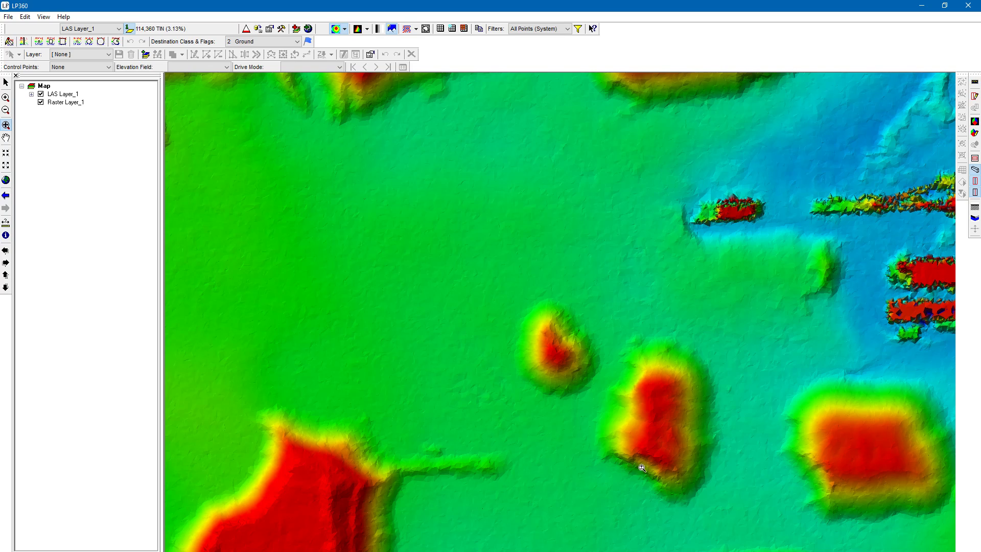
{"action": "left_click_drag", "start_coordinate": [505, 516], "coordinate": [554, 377]}
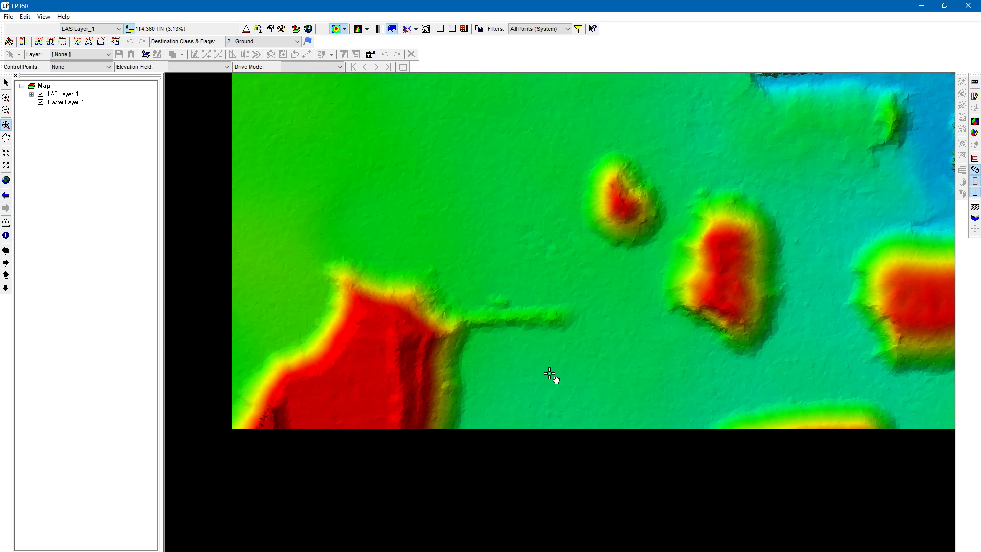
{"action": "left_click_drag", "start_coordinate": [600, 310], "coordinate": [516, 418]}
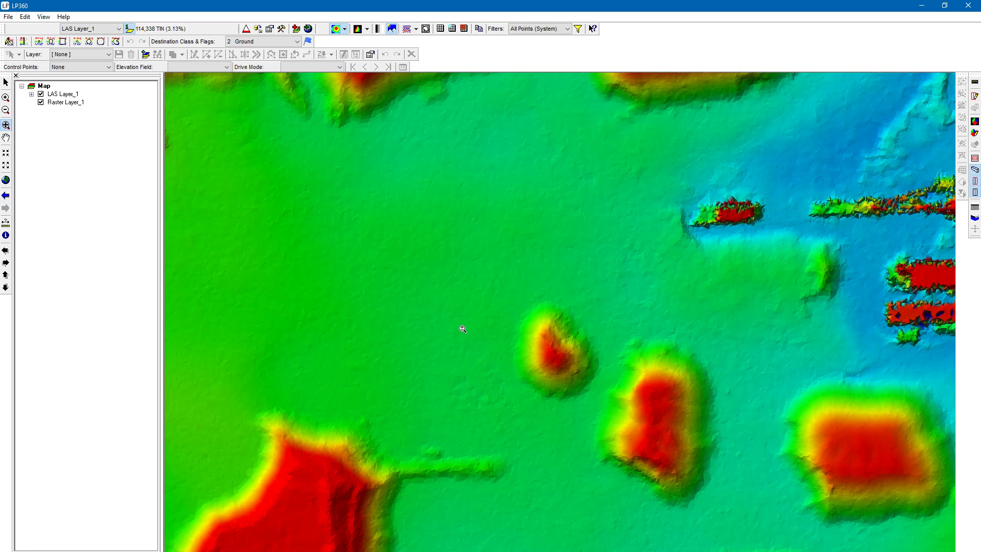
{"action": "scroll", "coordinate": [459, 328], "scroll_direction": "down", "scroll_amount": 3}
{"action": "scroll", "coordinate": [563, 463], "scroll_direction": "up", "scroll_amount": 3}
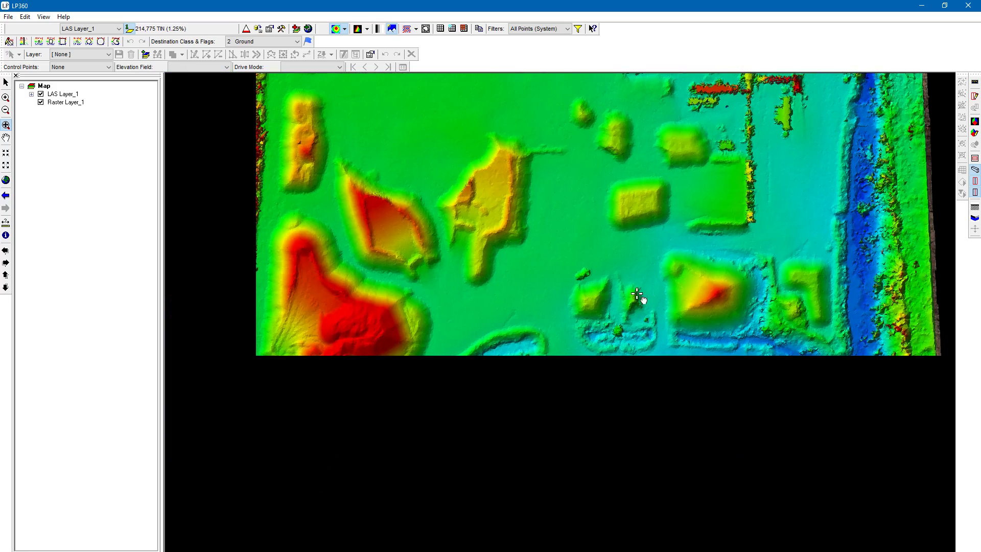
{"action": "scroll", "coordinate": [619, 417], "scroll_direction": "up", "scroll_amount": 4}
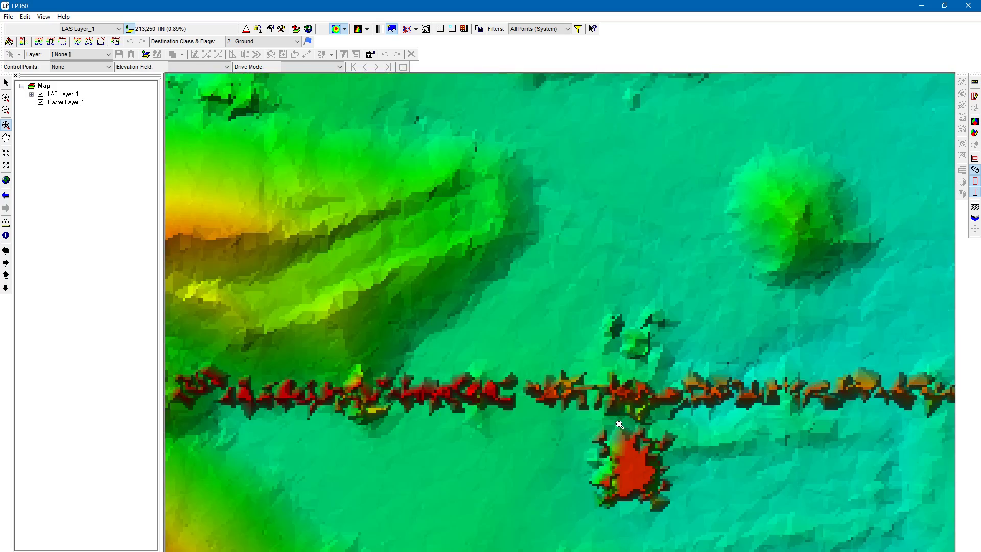
{"action": "scroll", "coordinate": [475, 405], "scroll_direction": "down", "scroll_amount": 5}
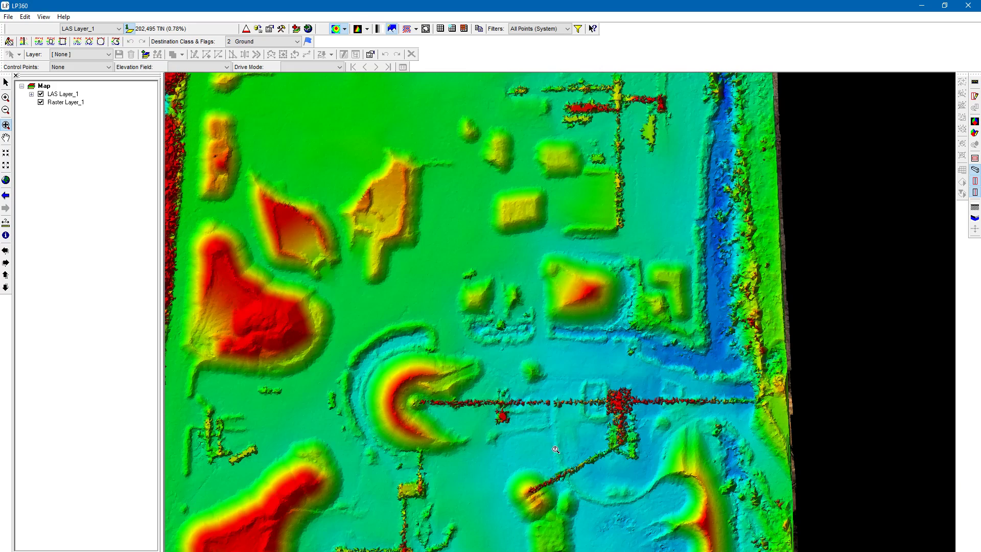
{"action": "left_click_drag", "start_coordinate": [476, 250], "coordinate": [489, 454]}
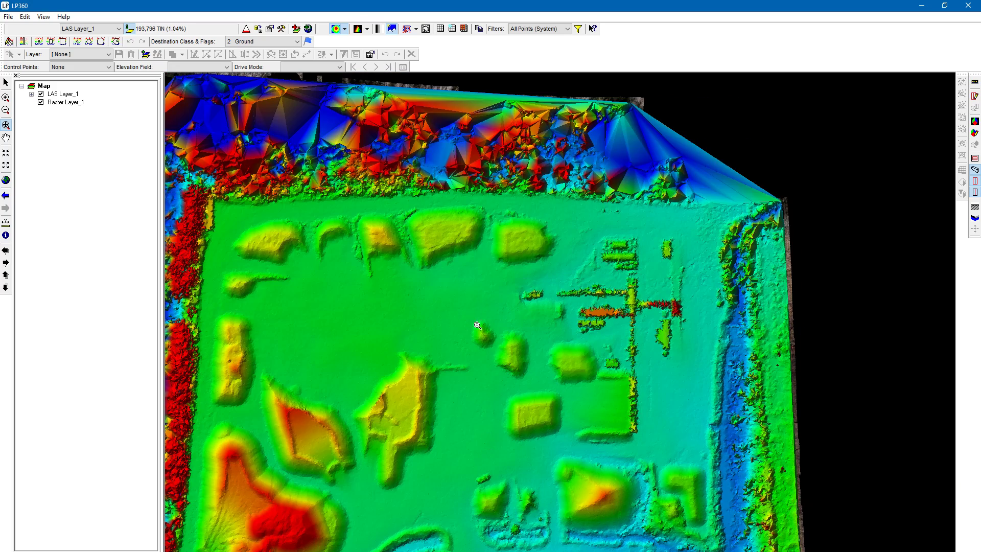
- Inspect the northern row of stockpiles and the rough vegetation surface along the site's northern edge
{"action": "scroll", "coordinate": [312, 214], "scroll_direction": "up", "scroll_amount": 3}
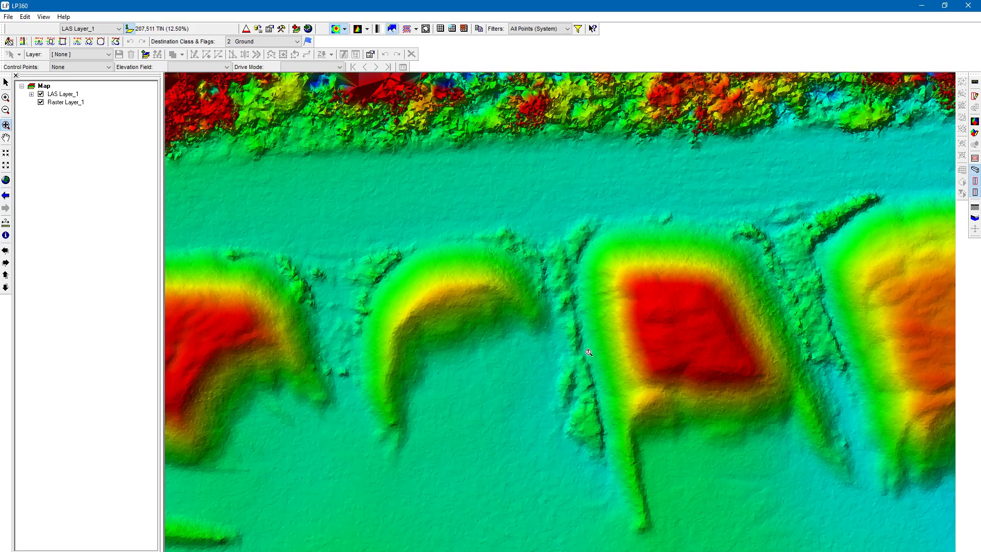
{"action": "scroll", "coordinate": [589, 352], "scroll_direction": "up", "scroll_amount": 3}
{"action": "scroll", "coordinate": [595, 539], "scroll_direction": "down", "scroll_amount": 5}
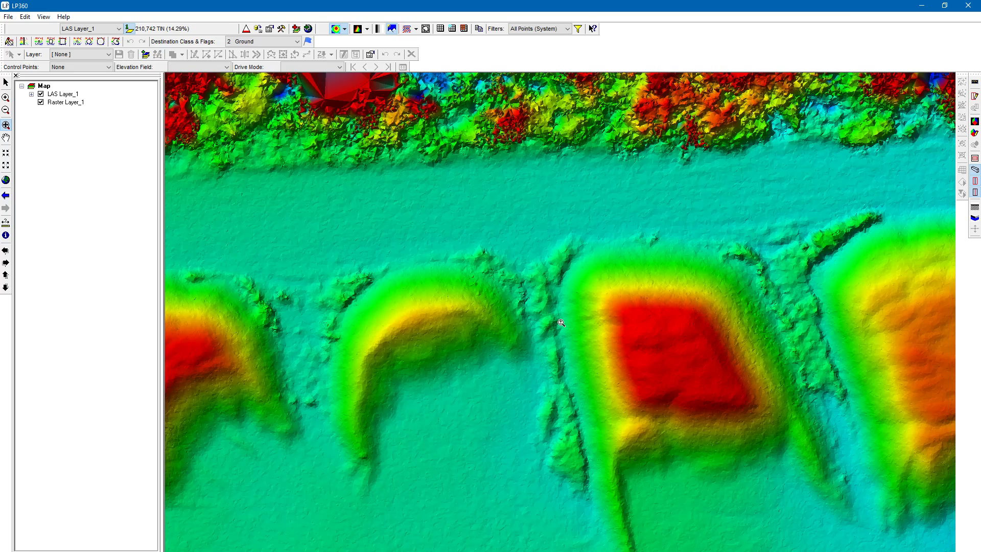
{"action": "right_click_drag", "start_coordinate": [672, 332], "coordinate": [474, 501]}
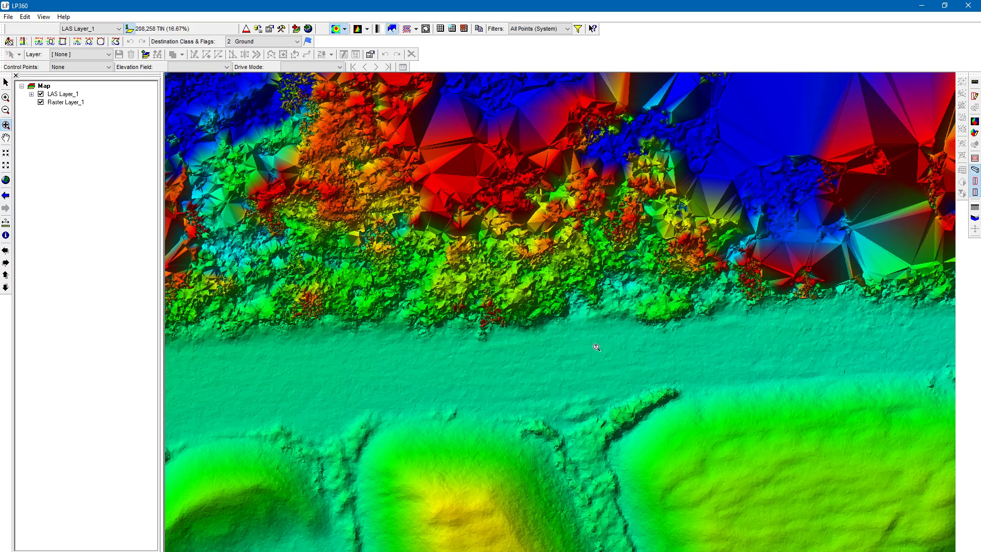
{"action": "middle_click_drag", "start_coordinate": [580, 303], "coordinate": [650, 451]}
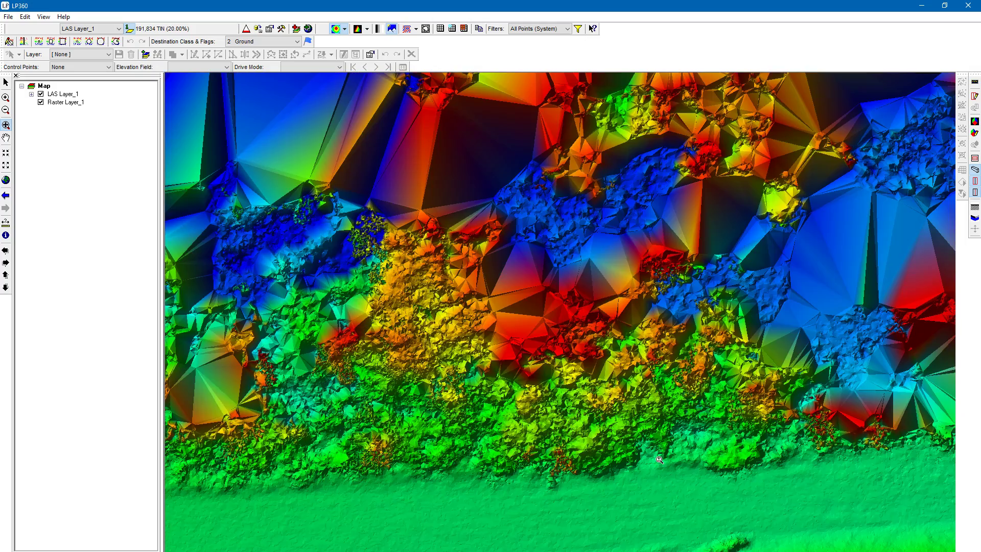
{"action": "scroll", "coordinate": [473, 334], "scroll_direction": "down", "scroll_amount": 3}
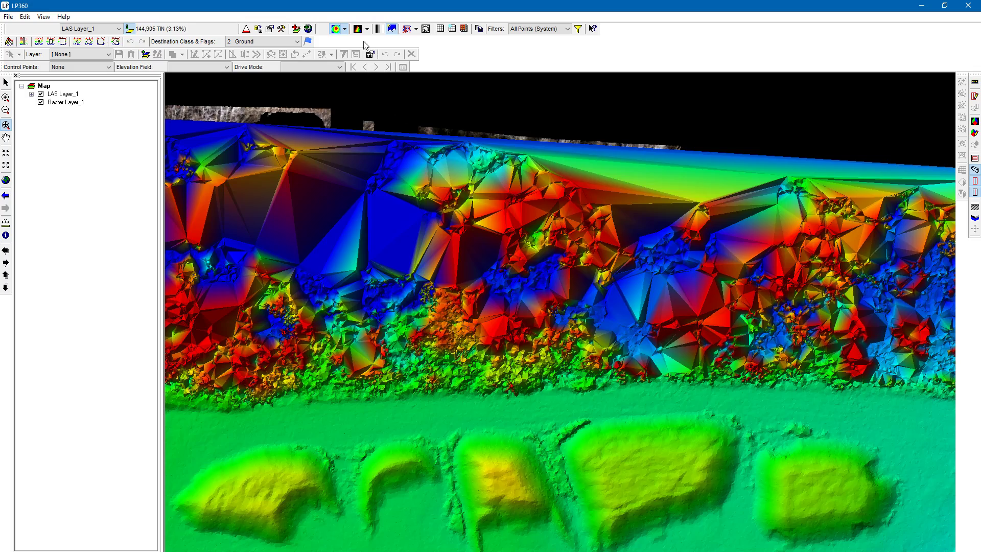
- Recolor the TIN surface with repeating elevation color bands
{"action": "left_click", "coordinate": [334, 28]}
{"action": "left_click", "coordinate": [335, 28]}
{"action": "left_click_drag", "start_coordinate": [766, 412], "coordinate": [709, 214]}
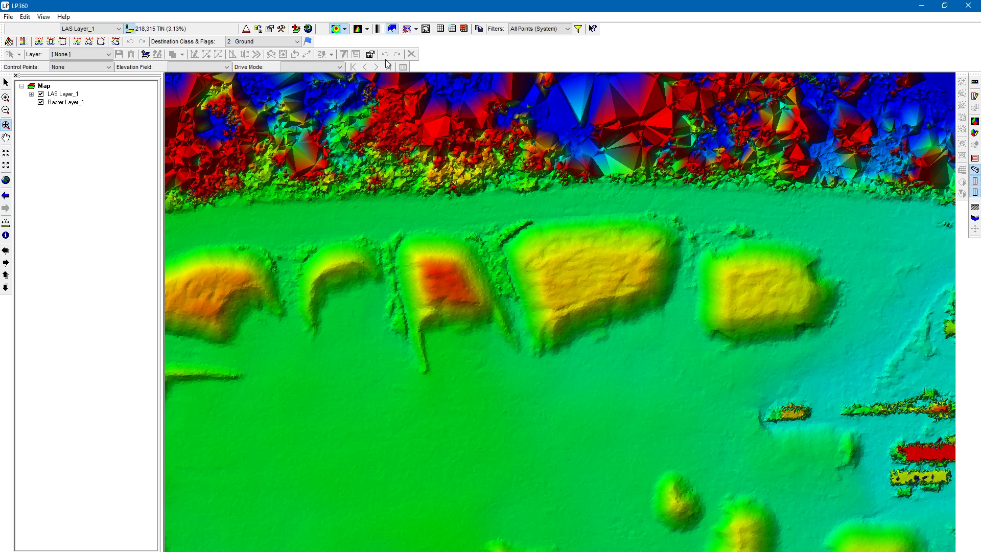
{"action": "left_click", "coordinate": [345, 29]}
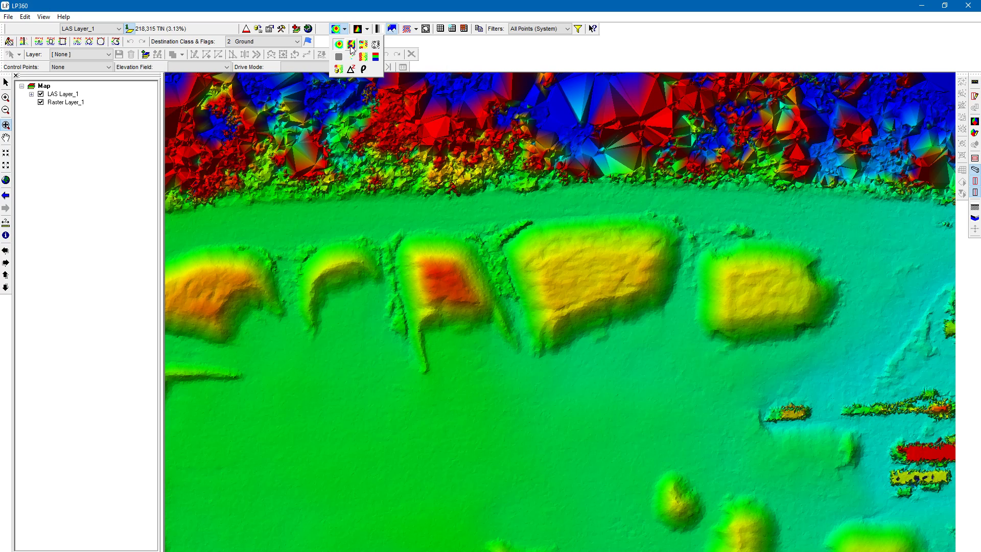
{"action": "left_click", "coordinate": [351, 45]}
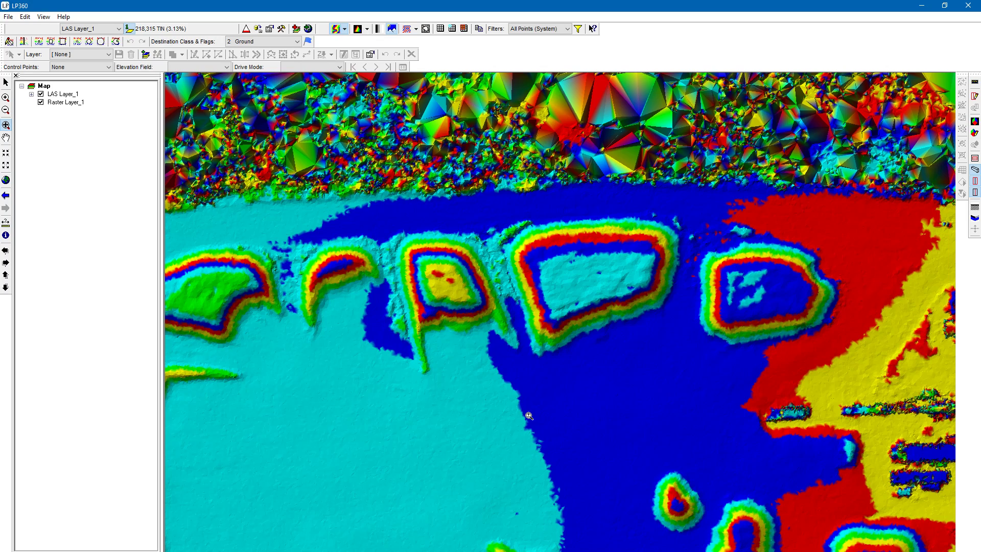
- Examine how the repeating elevation bands outline the stockpiles, including the large mound on the western side
{"action": "left_click", "coordinate": [330, 445]}
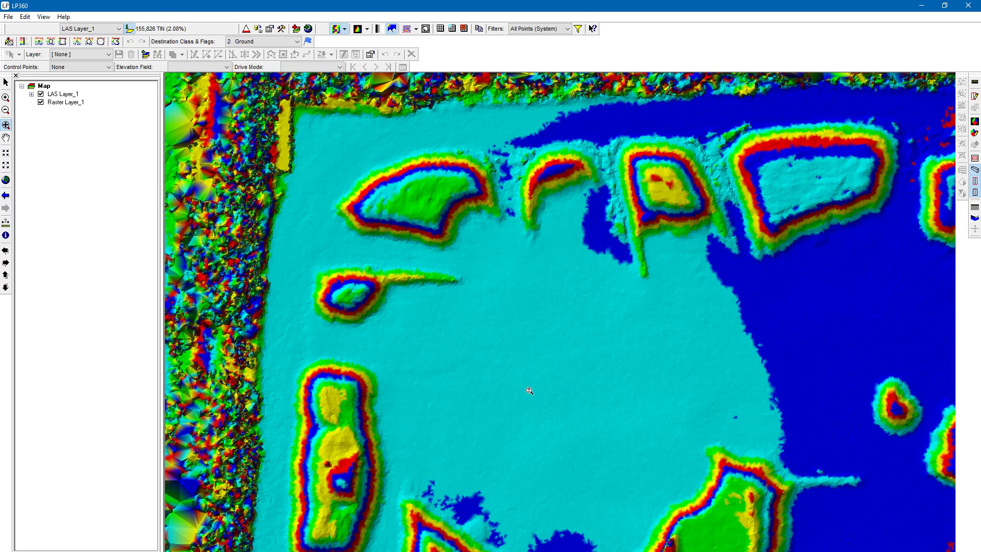
{"action": "scroll", "coordinate": [498, 324], "scroll_direction": "down", "scroll_amount": 3}
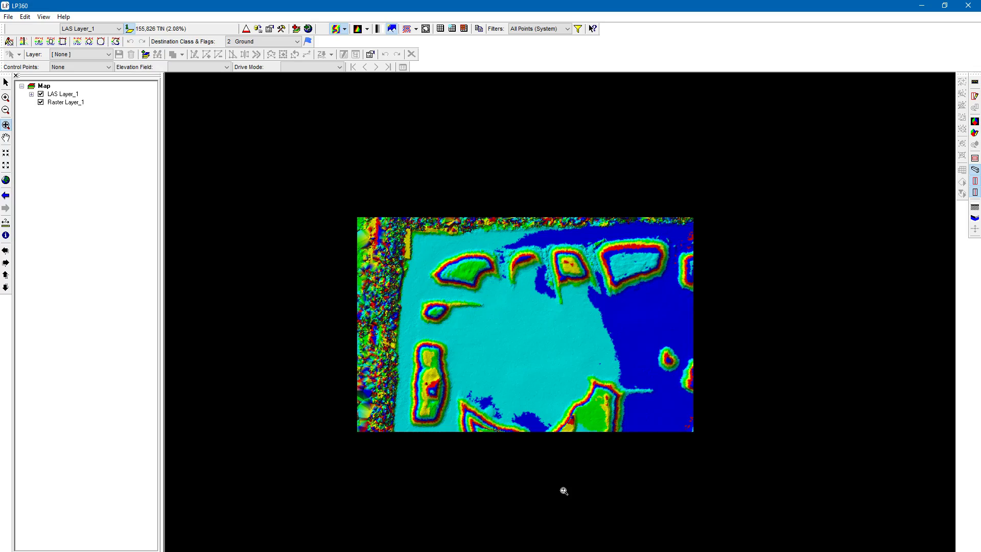
{"action": "scroll", "coordinate": [537, 408], "scroll_direction": "down", "scroll_amount": 3}
{"action": "scroll", "coordinate": [550, 481], "scroll_direction": "up", "scroll_amount": 5}
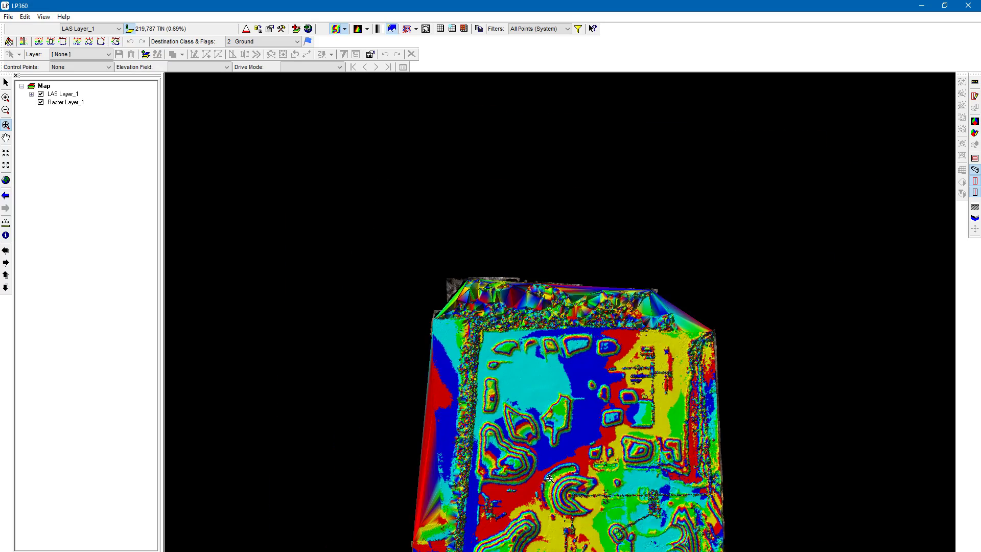
{"action": "scroll", "coordinate": [270, 423], "scroll_direction": "up", "scroll_amount": 4}
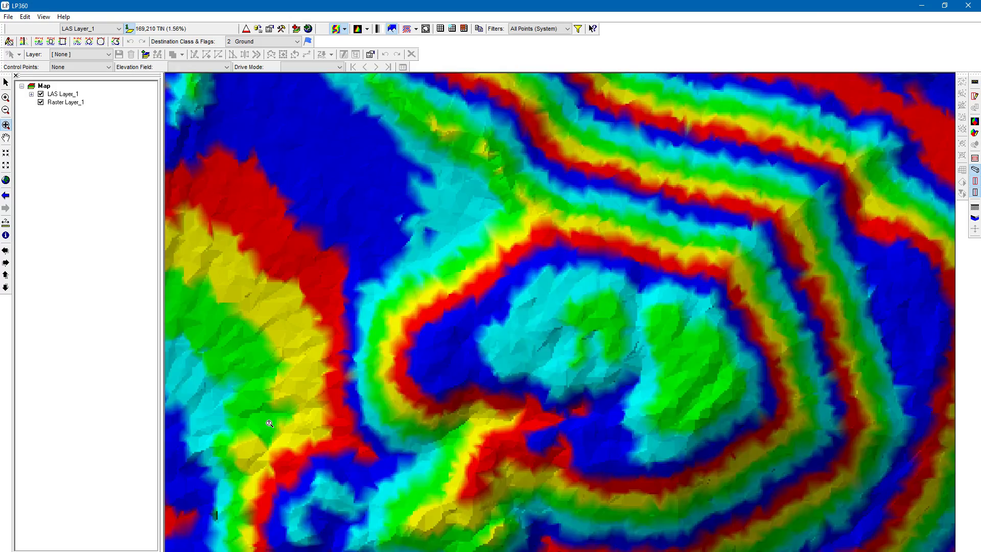
{"action": "scroll", "coordinate": [442, 311], "scroll_direction": "down", "scroll_amount": 5}
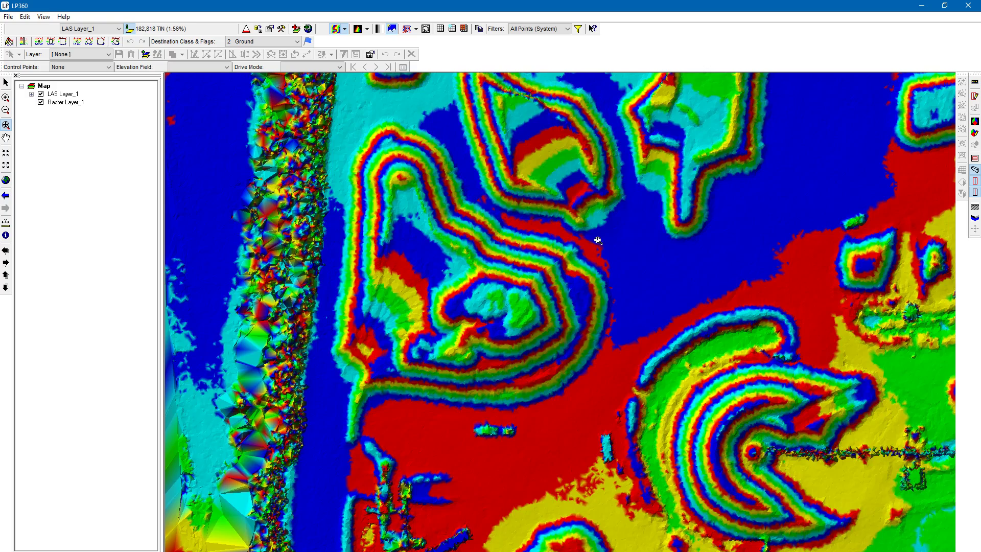
- Examine the elevation bands on the northern stockpiles and the smaller mounds around the yard's open area
{"action": "left_click_drag", "start_coordinate": [559, 202], "coordinate": [361, 430]}
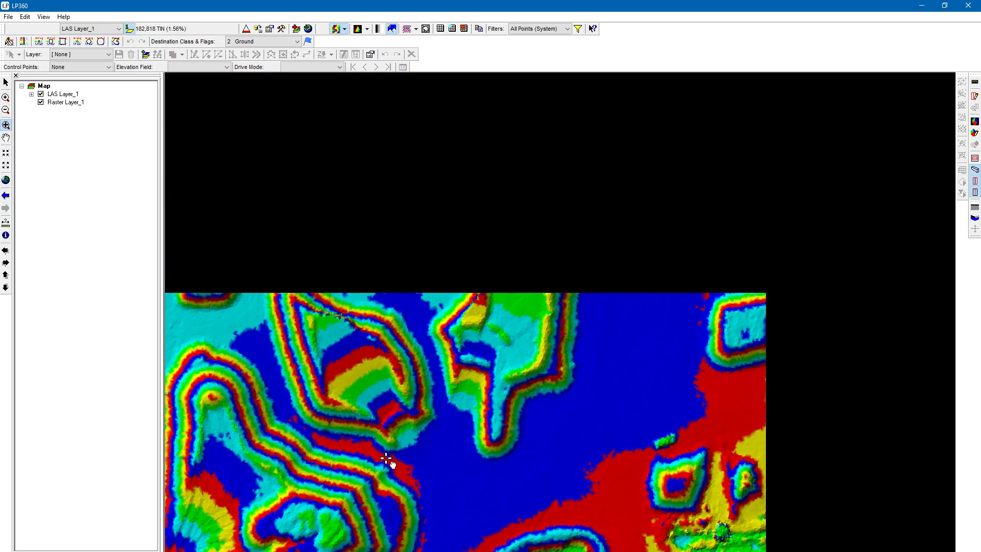
{"action": "left_click_drag", "start_coordinate": [505, 203], "coordinate": [510, 356]}
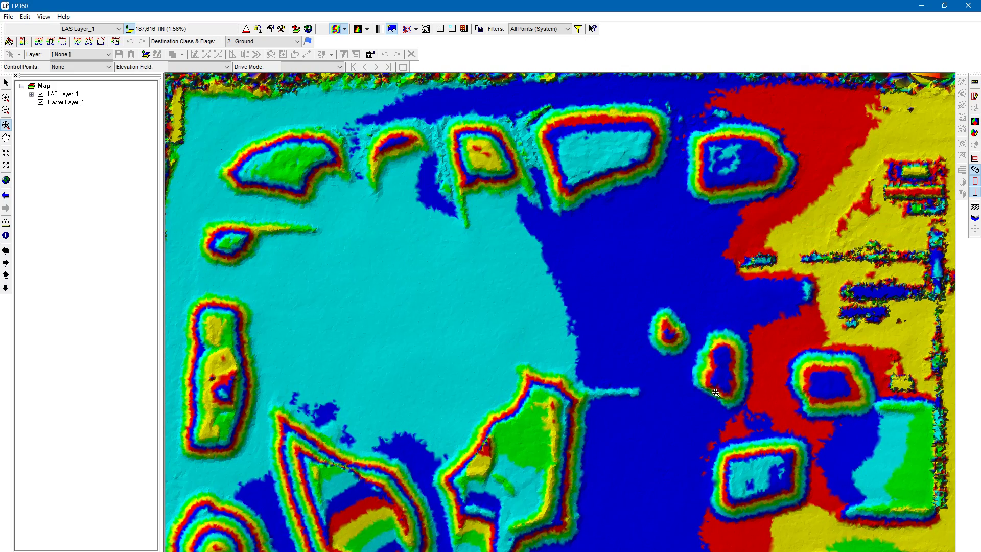
{"action": "scroll", "coordinate": [680, 345], "scroll_direction": "up", "scroll_amount": 5}
{"action": "scroll", "coordinate": [536, 326], "scroll_direction": "down", "scroll_amount": 4}
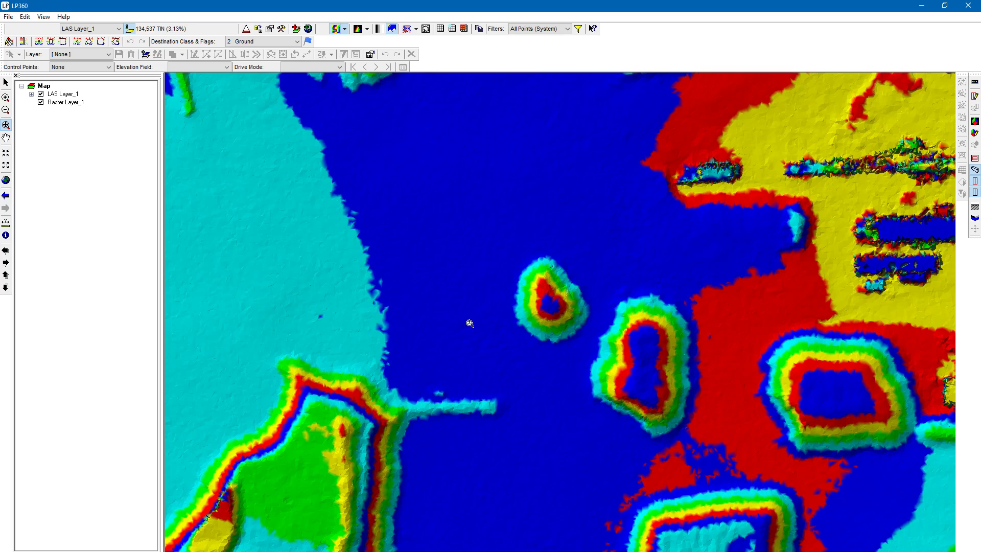
{"action": "left_click_drag", "start_coordinate": [427, 167], "coordinate": [600, 429]}
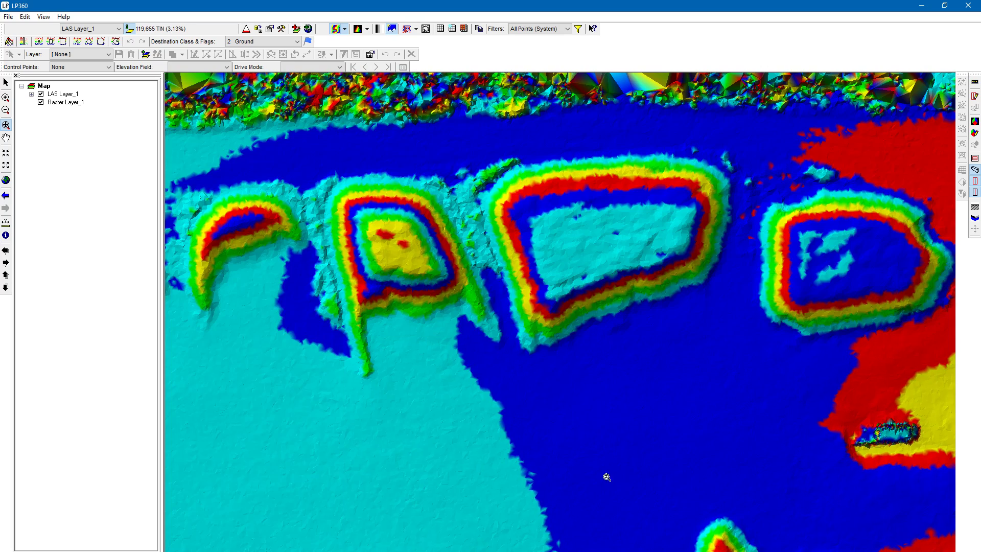
{"action": "left_click_drag", "start_coordinate": [346, 313], "coordinate": [496, 358]}
{"action": "left_click_drag", "start_coordinate": [341, 455], "coordinate": [631, 404]}
{"action": "left_click_drag", "start_coordinate": [617, 488], "coordinate": [569, 255]}
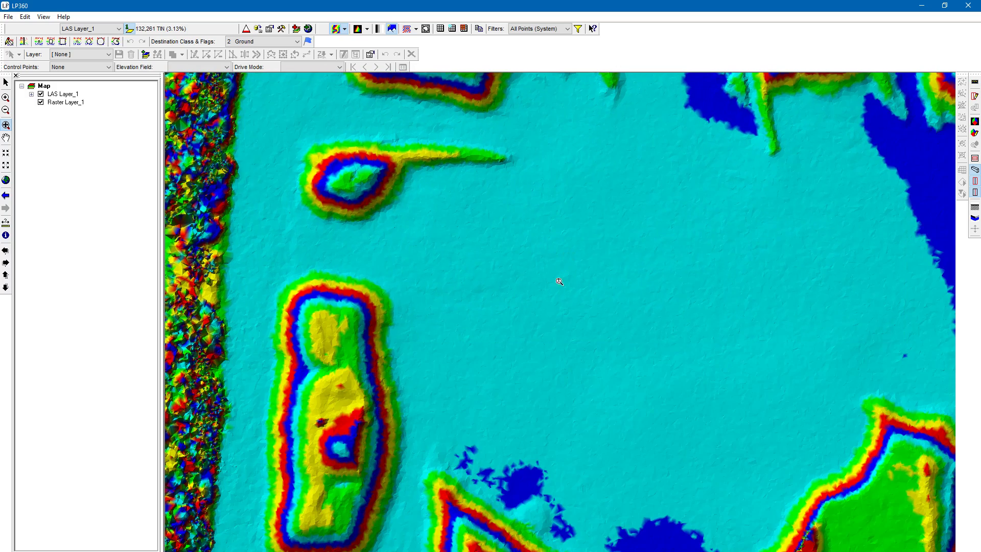
- Examine the elevation bands on the irregular central stockpile, the northern row and the small tailed stockpile in the northwest
{"action": "left_click_drag", "start_coordinate": [431, 482], "coordinate": [550, 239]}
{"action": "left_click_drag", "start_coordinate": [883, 536], "coordinate": [816, 313]}
{"action": "left_click_drag", "start_coordinate": [773, 189], "coordinate": [453, 449]}
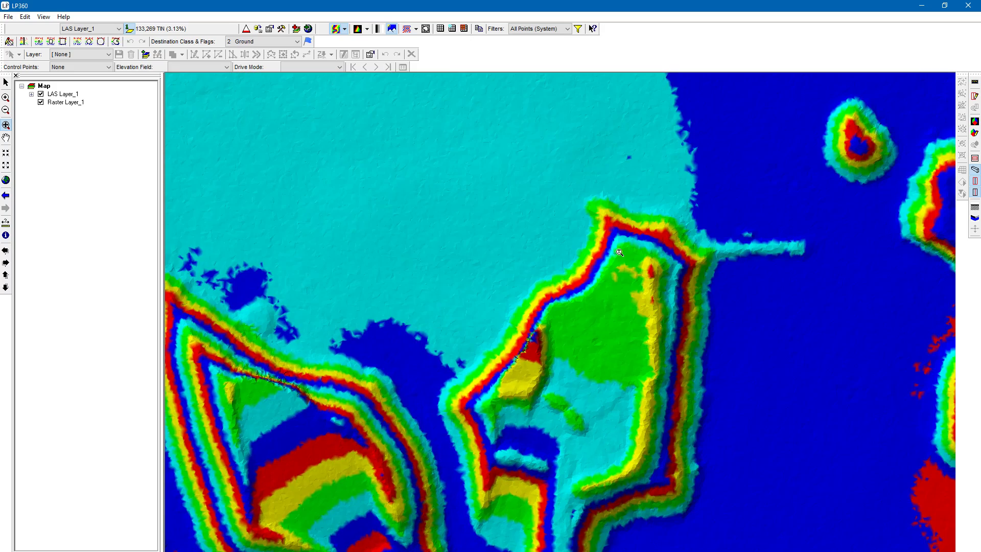
{"action": "left_click_drag", "start_coordinate": [644, 167], "coordinate": [397, 444]}
{"action": "left_click_drag", "start_coordinate": [390, 212], "coordinate": [470, 460]}
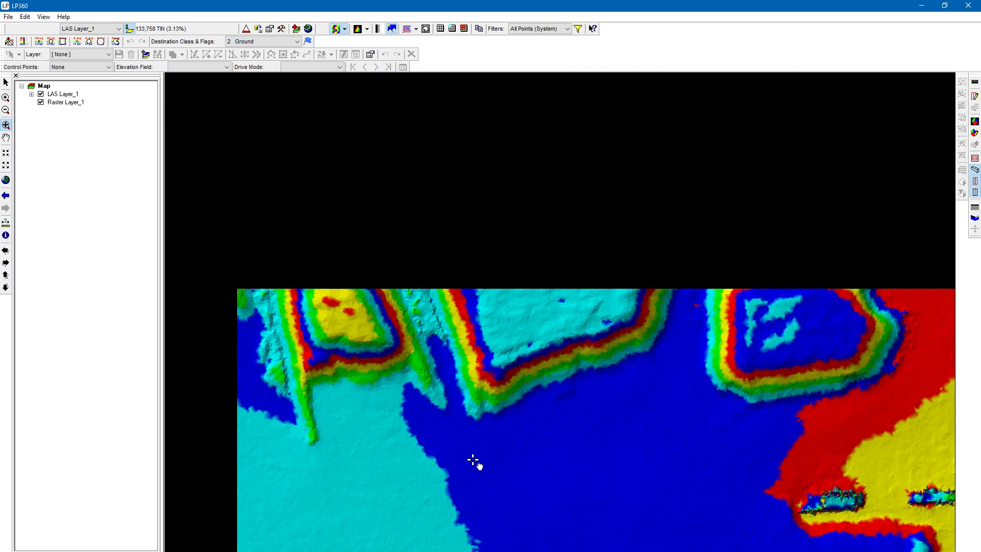
{"action": "left_click_drag", "start_coordinate": [333, 474], "coordinate": [445, 369]}
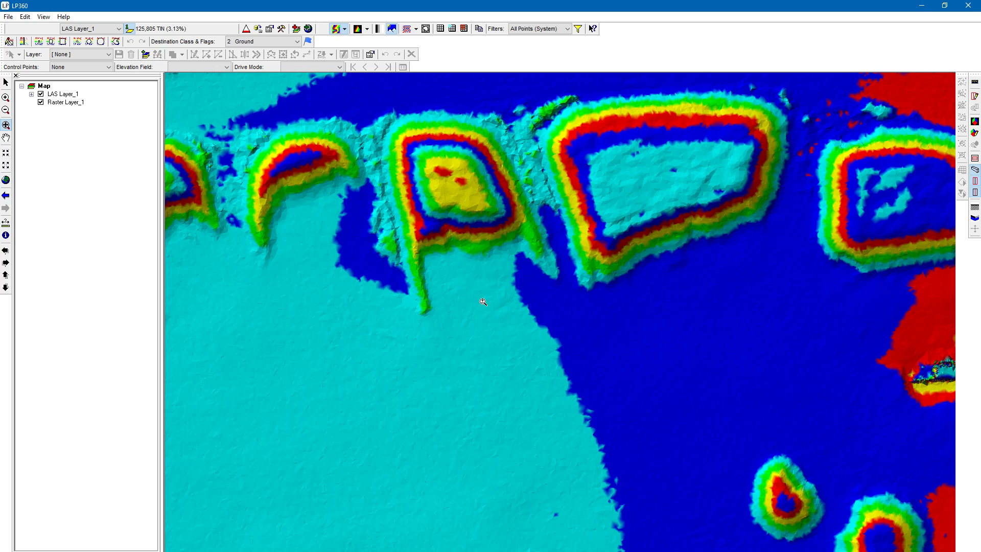
{"action": "scroll", "coordinate": [471, 388], "scroll_direction": "down", "scroll_amount": 1}
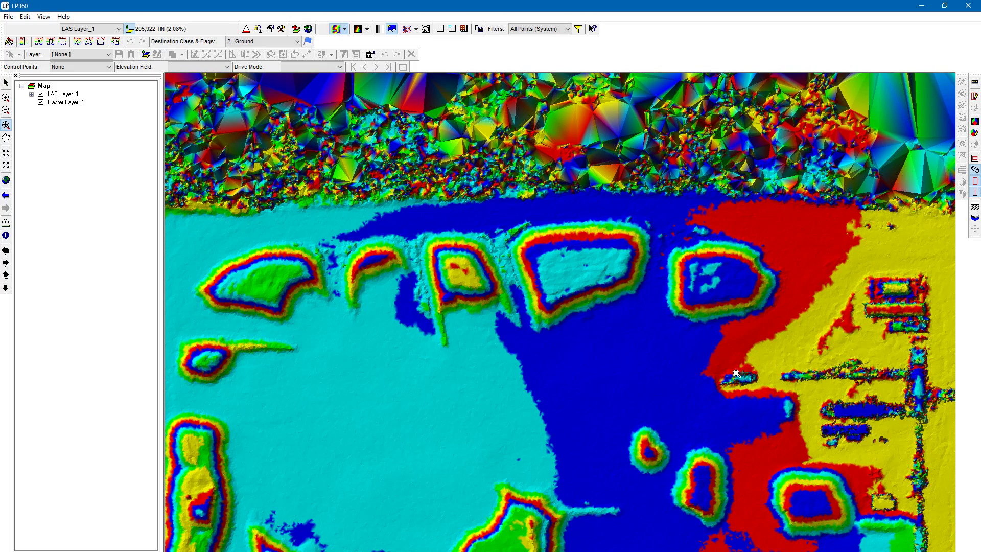
{"action": "left_click", "coordinate": [185, 330]}
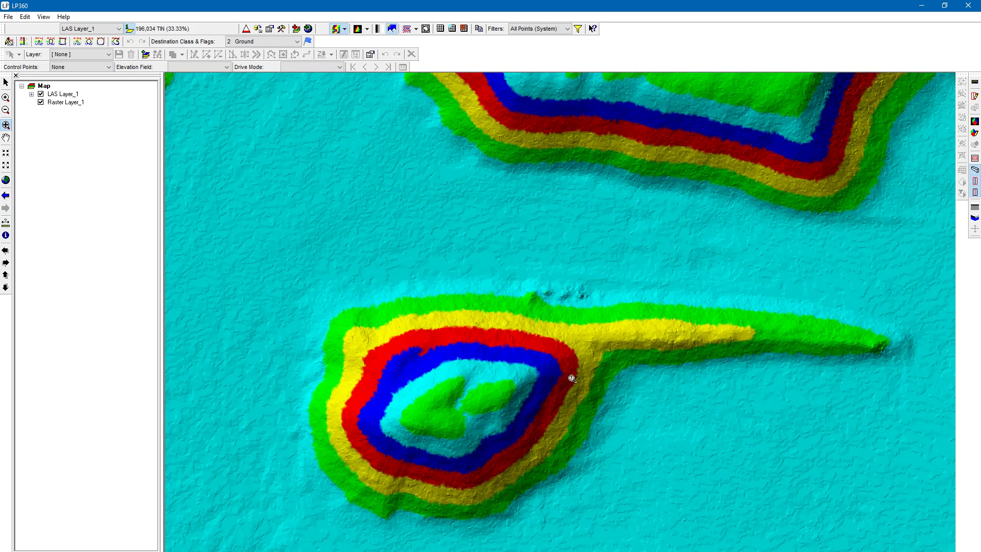
{"action": "scroll", "coordinate": [517, 369], "scroll_direction": "down", "scroll_amount": 3}
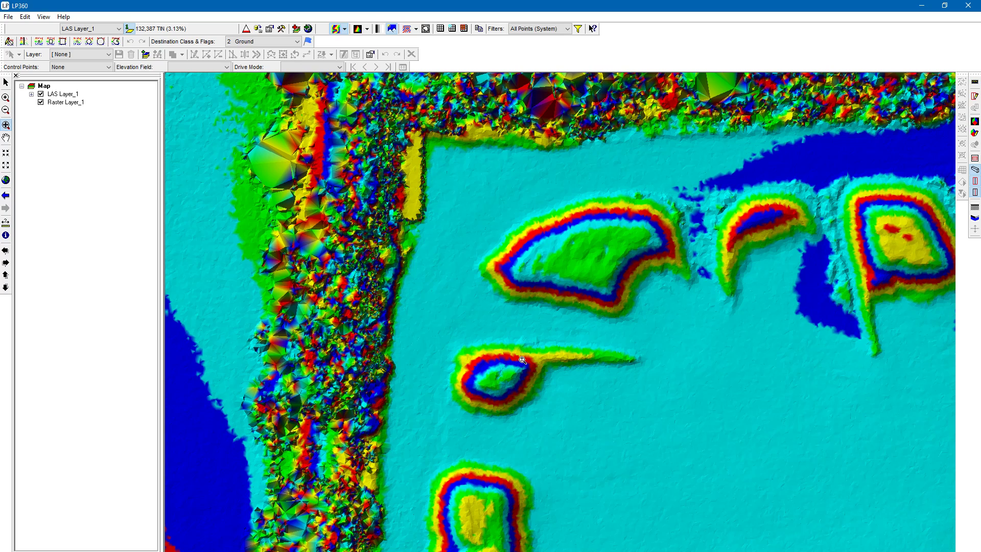
- Set the elevation color bands to a vertical distance of .5 between colors in the Elevation Symbology settings
{"action": "left_click", "coordinate": [578, 29]}
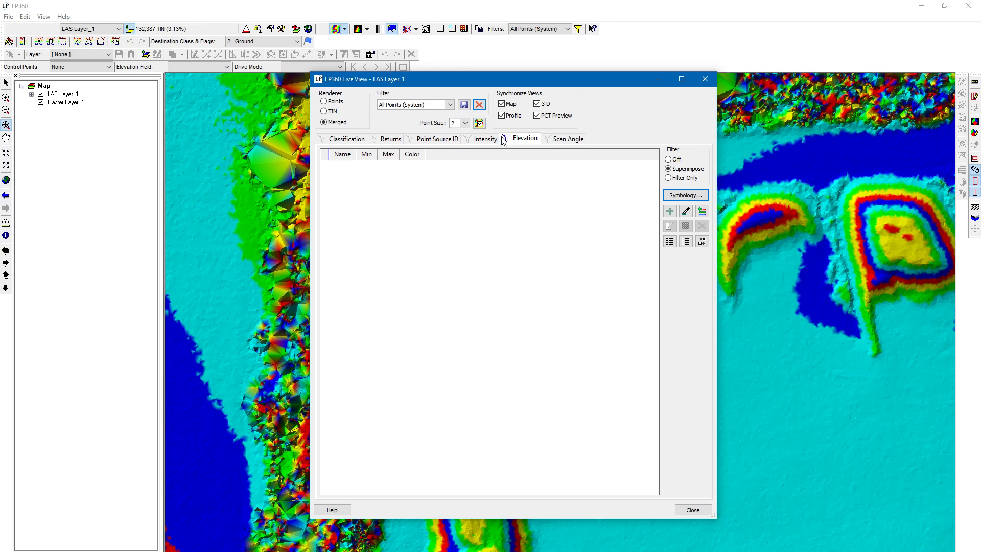
{"action": "left_click", "coordinate": [684, 199]}
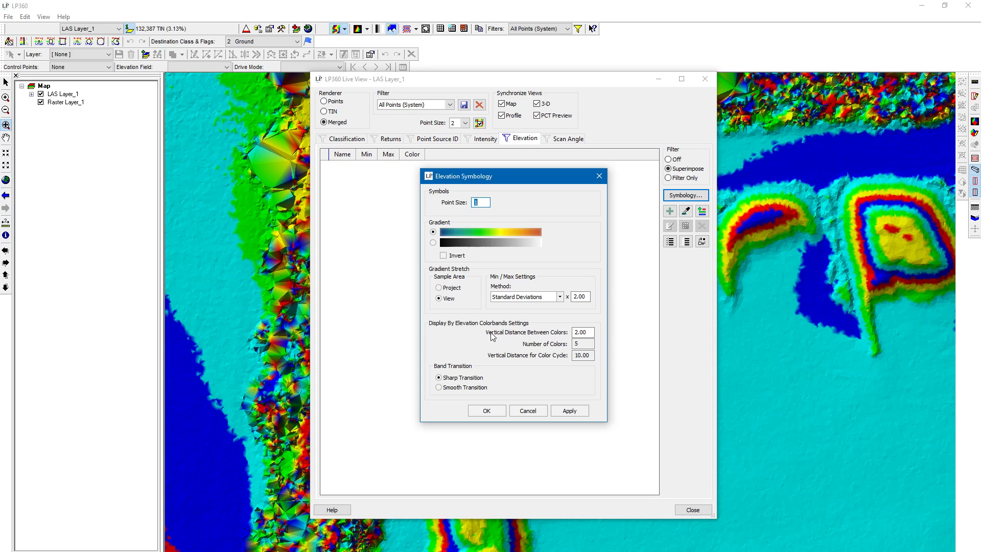
{"action": "double_click", "coordinate": [590, 331]}
{"action": "type", "text": ".5"}
{"action": "left_click", "coordinate": [459, 387]}
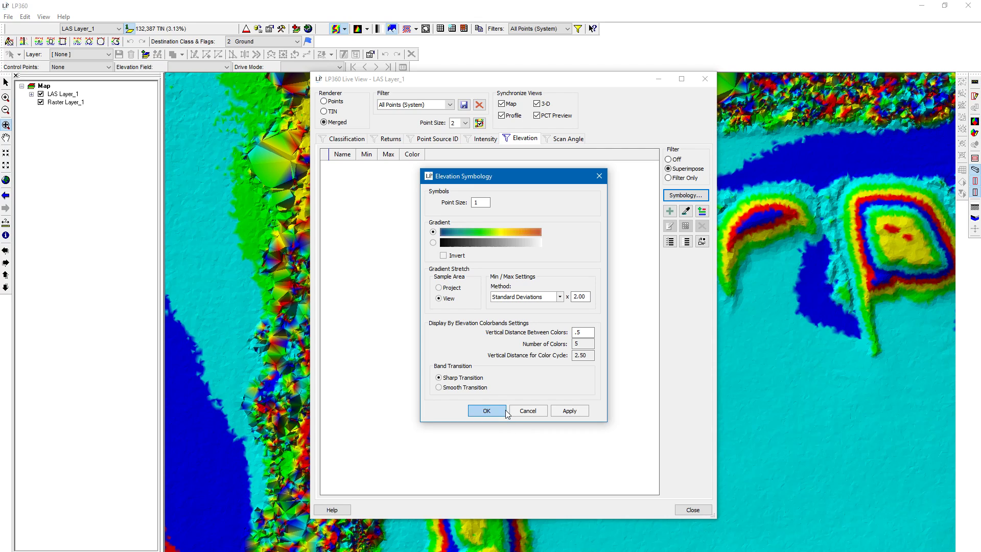
{"action": "left_click", "coordinate": [486, 411]}
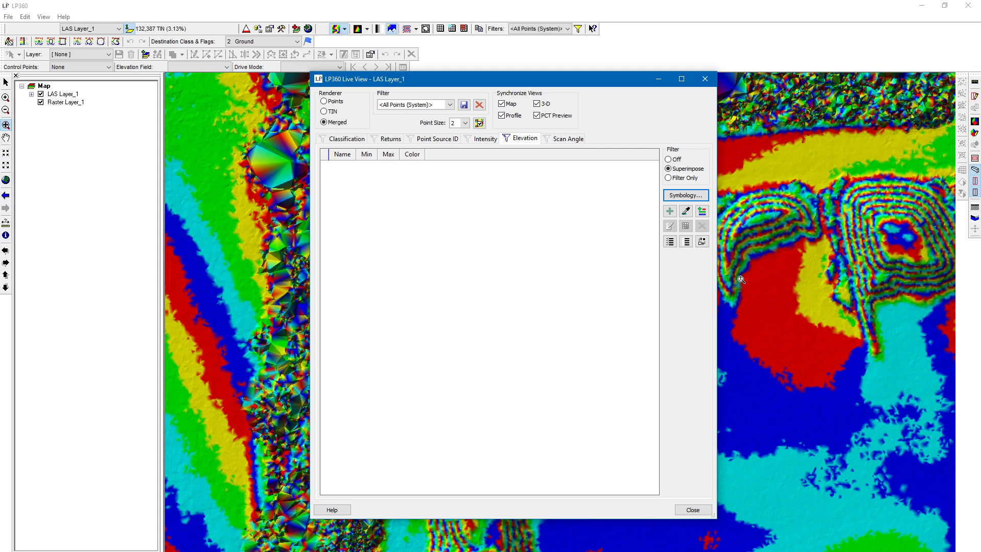
- Save the symbology change by updating the existing All Points (System) stored filter, and close Live View
{"action": "left_click", "coordinate": [697, 516]}
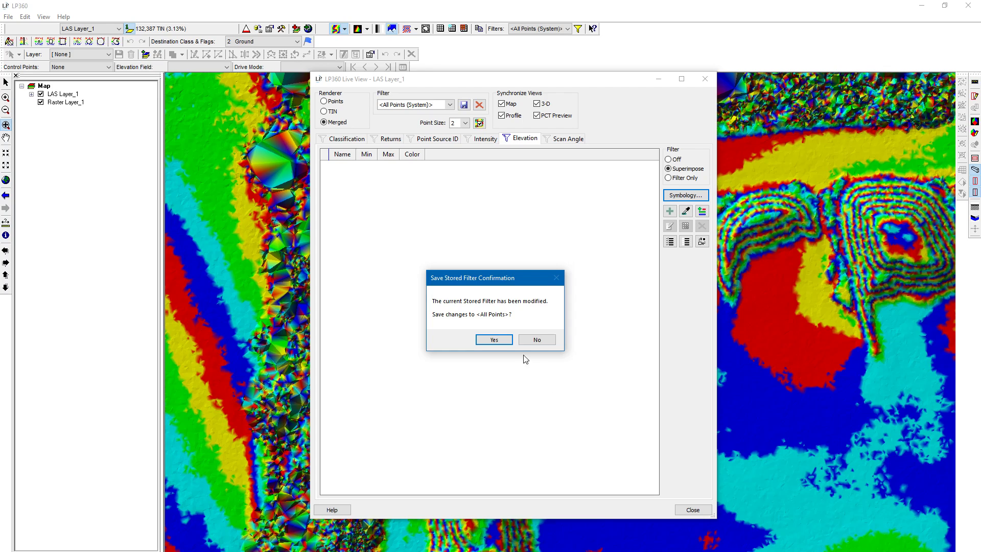
{"action": "left_click", "coordinate": [493, 339]}
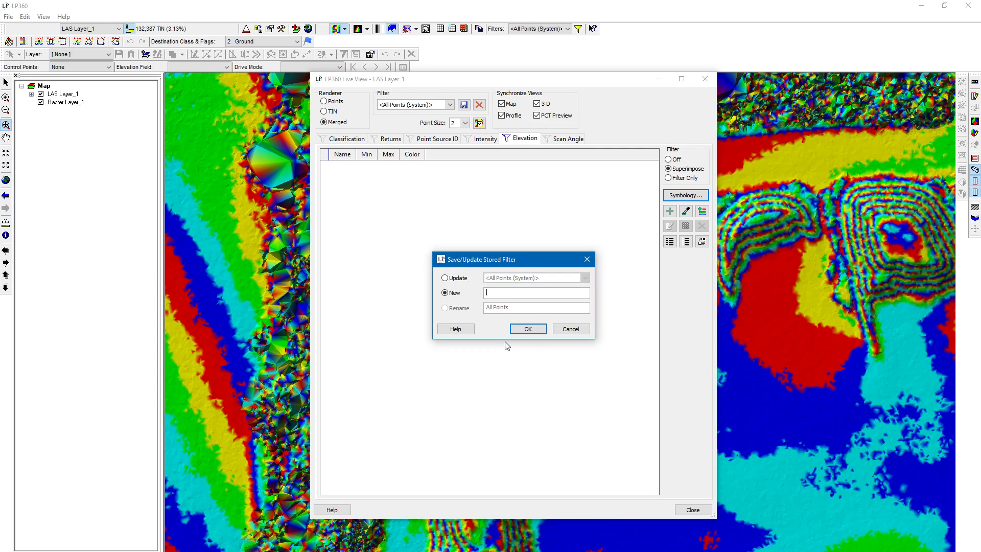
{"action": "left_click", "coordinate": [463, 281]}
{"action": "left_click", "coordinate": [529, 329]}
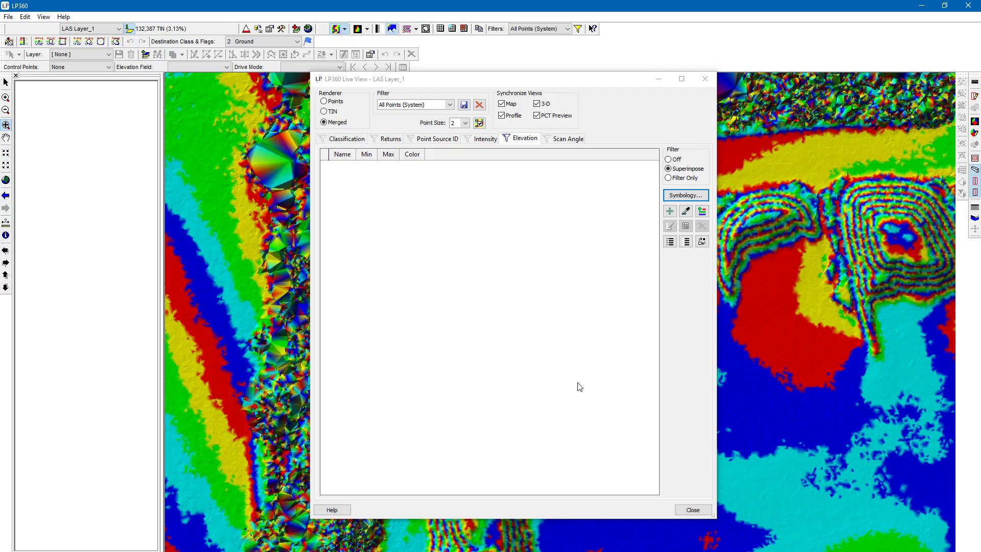
{"action": "left_click", "coordinate": [694, 508]}
- Compare the narrower elevation bands on the small tailed northwest stockpile with the aerial imagery by toggling the point cloud surface off and on
{"action": "scroll", "coordinate": [695, 507], "scroll_direction": "down", "scroll_amount": 4}
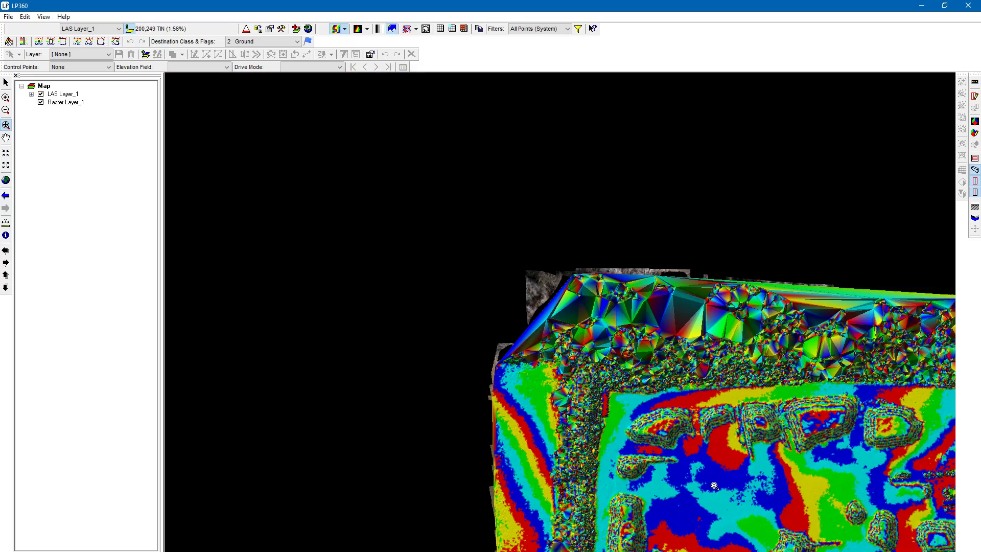
{"action": "middle_click_drag", "start_coordinate": [714, 486], "coordinate": [427, 339]}
{"action": "scroll", "coordinate": [357, 332], "scroll_direction": "up", "scroll_amount": 1}
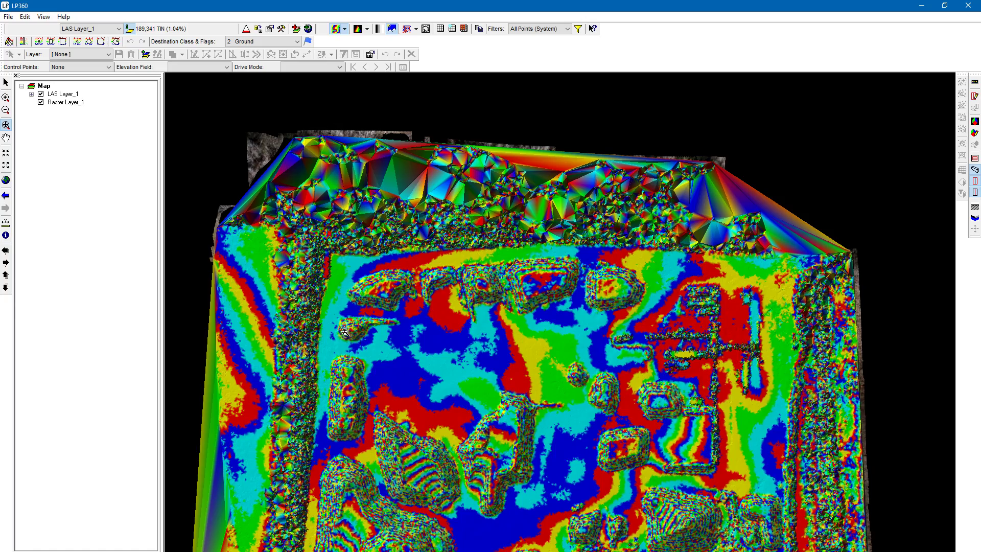
{"action": "scroll", "coordinate": [345, 331], "scroll_direction": "up", "scroll_amount": 4}
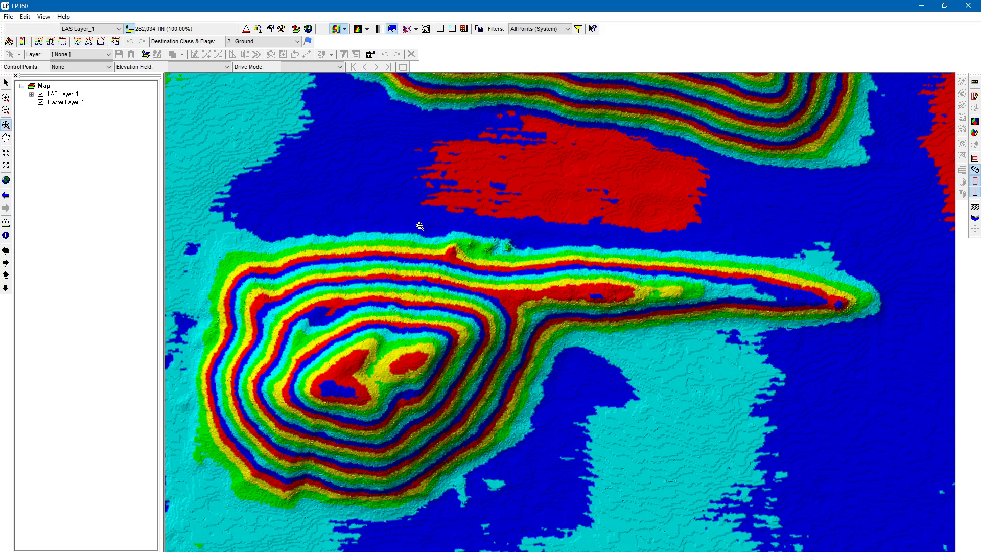
{"action": "left_click", "coordinate": [336, 29]}
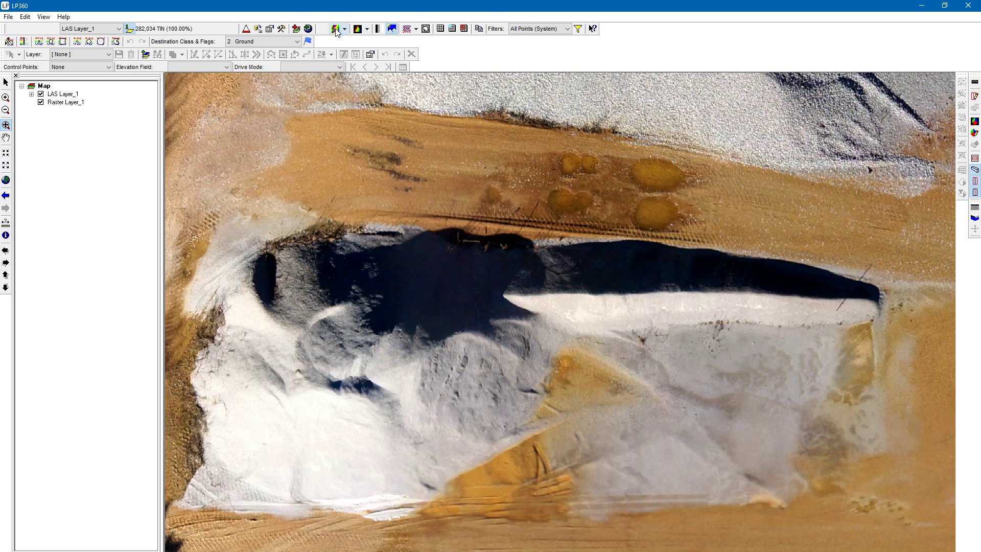
{"action": "left_click", "coordinate": [336, 29]}
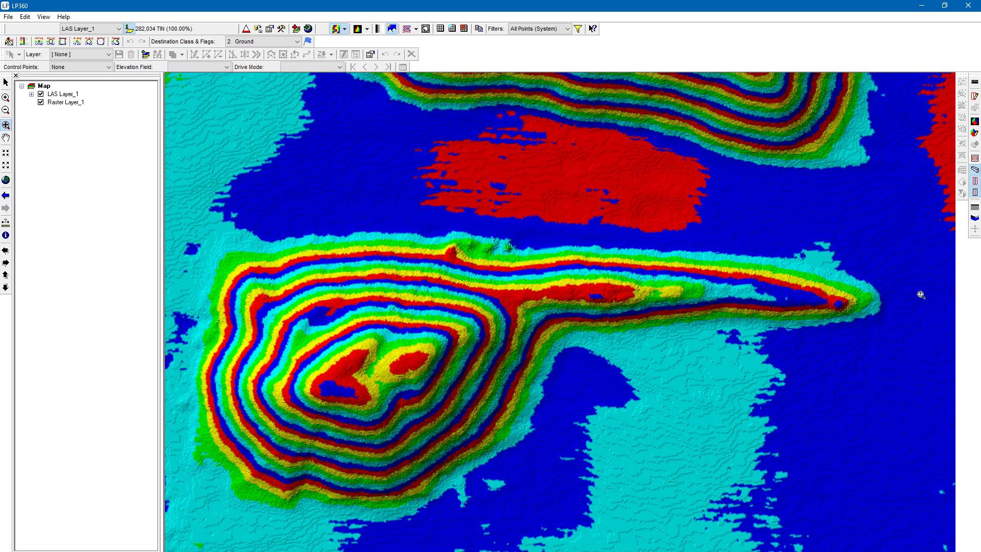
{"action": "scroll", "coordinate": [877, 231], "scroll_direction": "up", "scroll_amount": 2}
{"action": "left_click", "coordinate": [335, 29]}
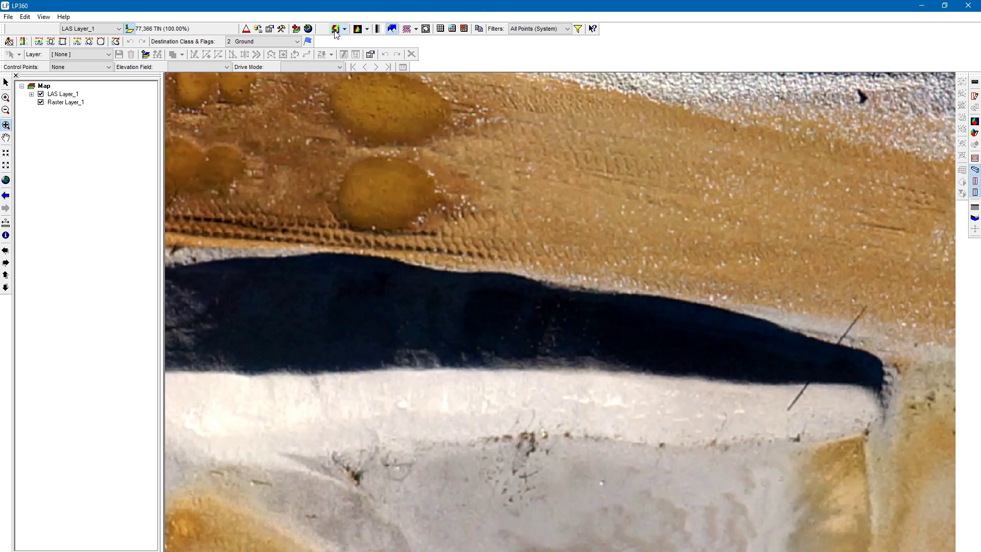
{"action": "left_click", "coordinate": [336, 29]}
{"action": "left_click", "coordinate": [335, 29]}
{"action": "left_click", "coordinate": [336, 30]}
{"action": "scroll", "coordinate": [581, 431], "scroll_direction": "down", "scroll_amount": 3}
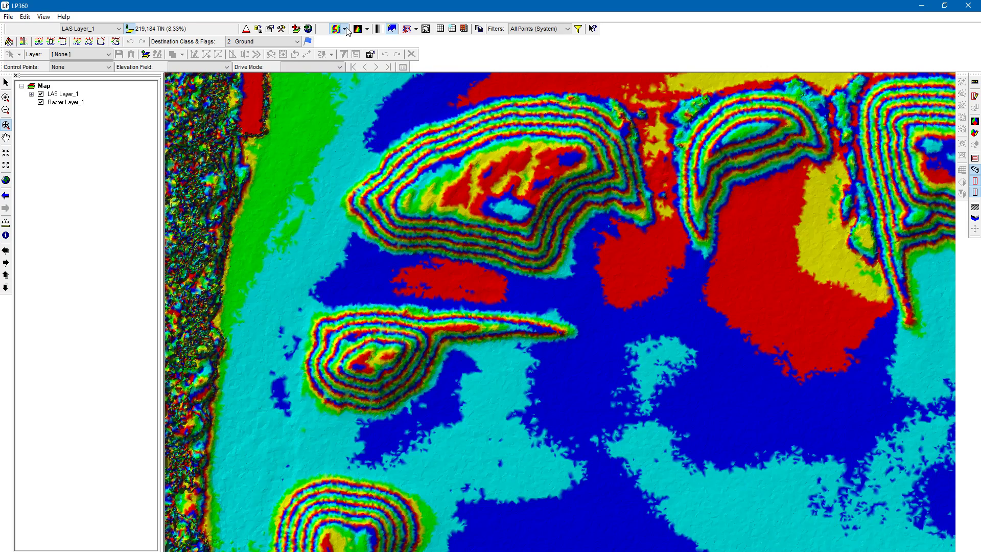
- Switch the TIN surface from elevation color bands to display by classification across the whole site
{"action": "left_click", "coordinate": [345, 28]}
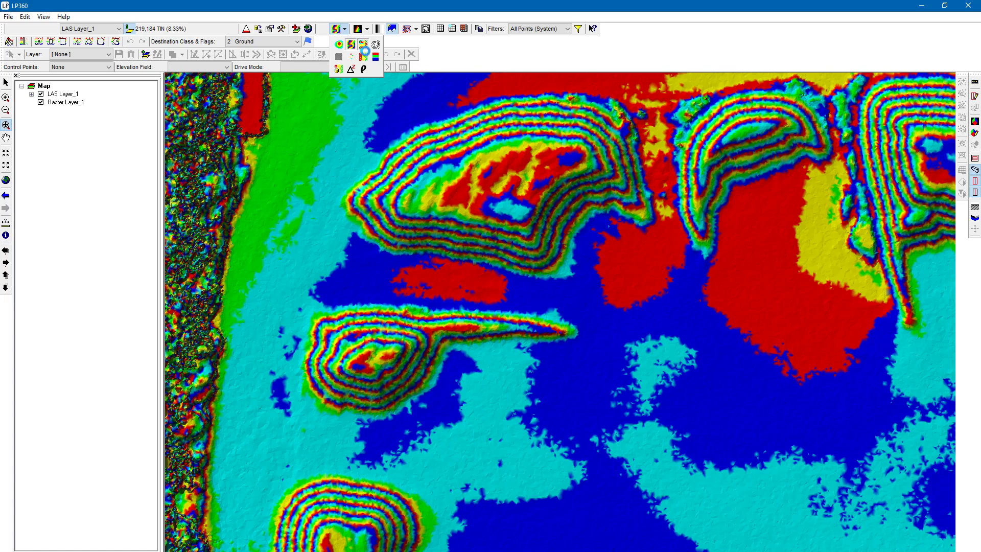
{"action": "left_click", "coordinate": [362, 45]}
{"action": "scroll", "coordinate": [537, 385], "scroll_direction": "down", "scroll_amount": 3}
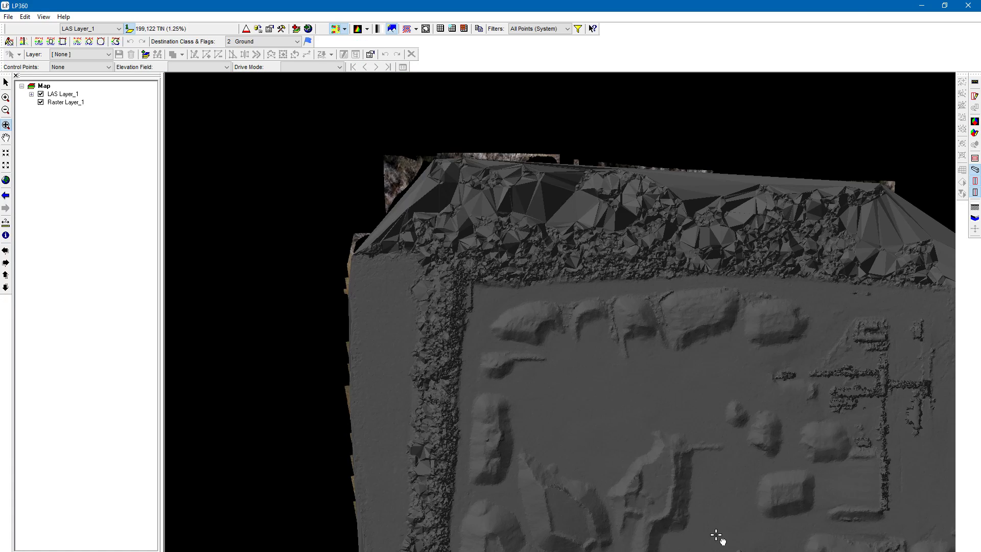
{"action": "left_click_drag", "start_coordinate": [719, 536], "coordinate": [483, 309]}
{"action": "scroll", "coordinate": [413, 369], "scroll_direction": "down", "scroll_amount": 2}
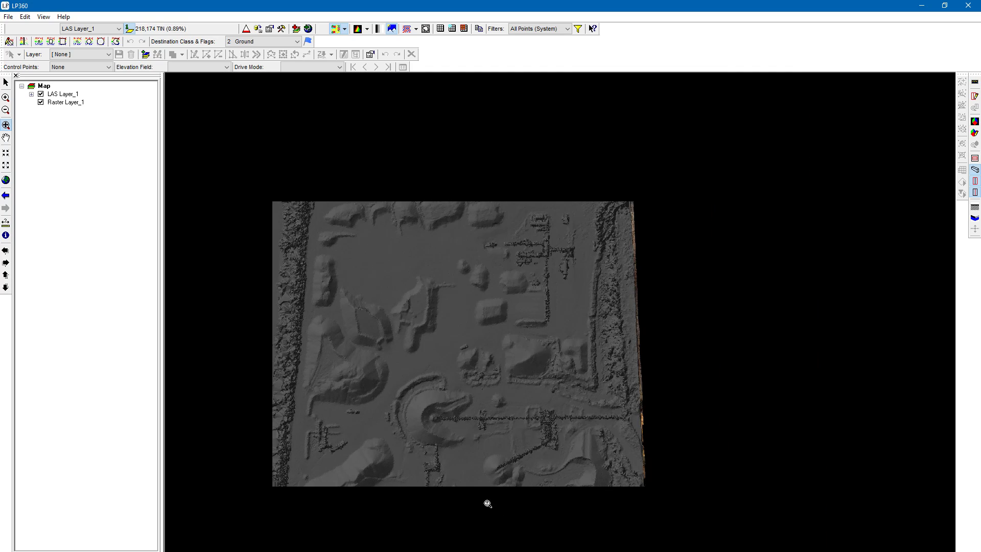
{"action": "scroll", "coordinate": [445, 476], "scroll_direction": "down", "scroll_amount": 1}
{"action": "left_click_drag", "start_coordinate": [446, 476], "coordinate": [521, 357]}
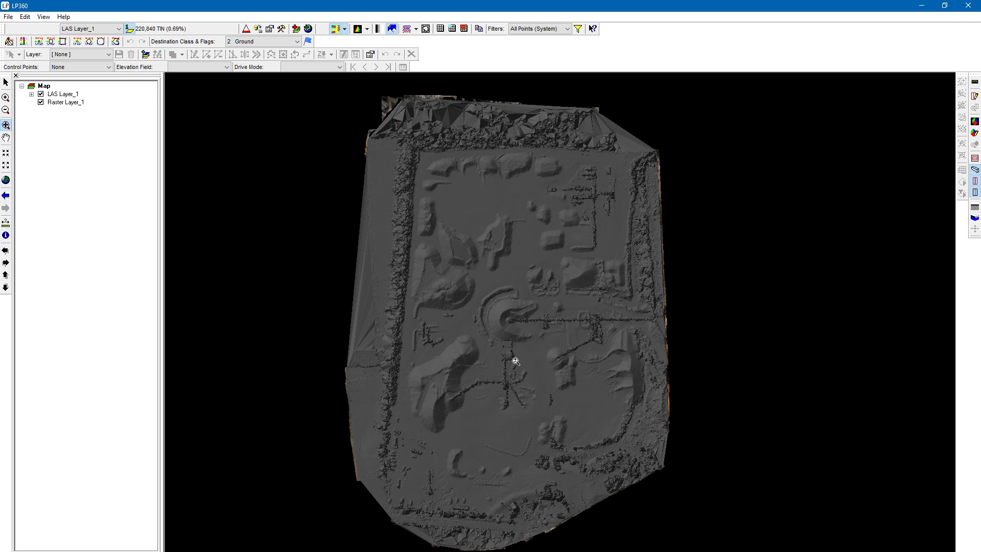
- Inspect the gray shaded surface around the central stockpiles, including the small elongated object north of the twin mounds
{"action": "left_click", "coordinate": [538, 277]}
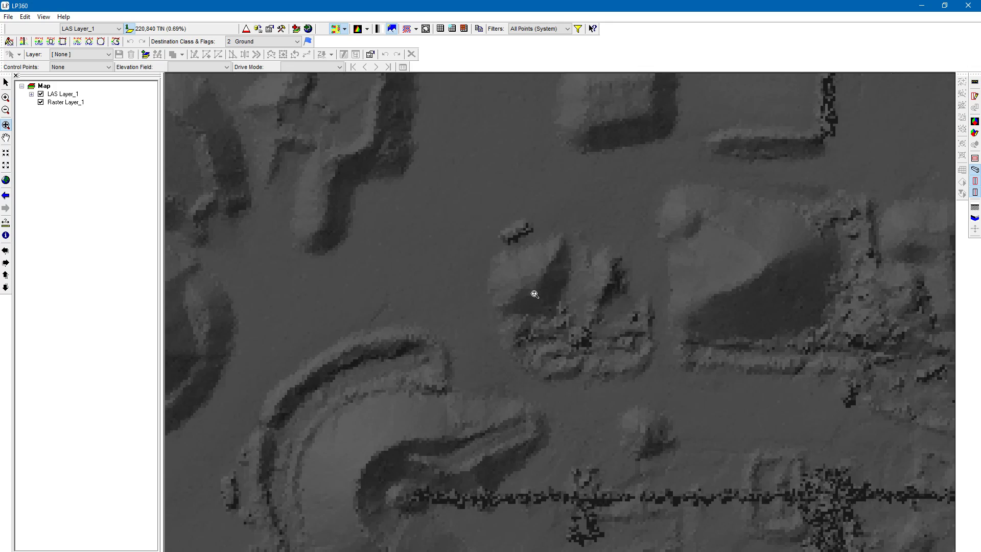
{"action": "left_click_drag", "start_coordinate": [480, 186], "coordinate": [491, 360]}
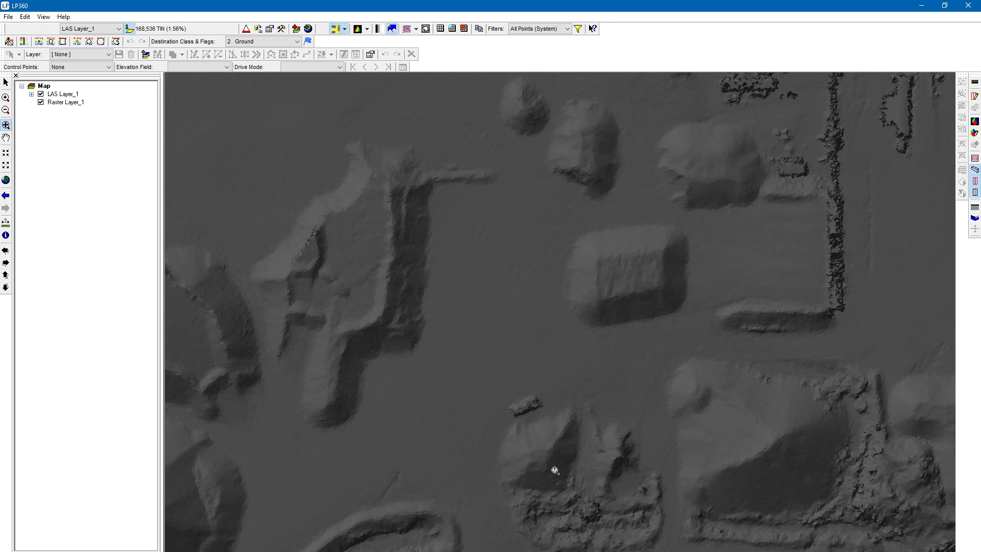
{"action": "left_click", "coordinate": [522, 403]}
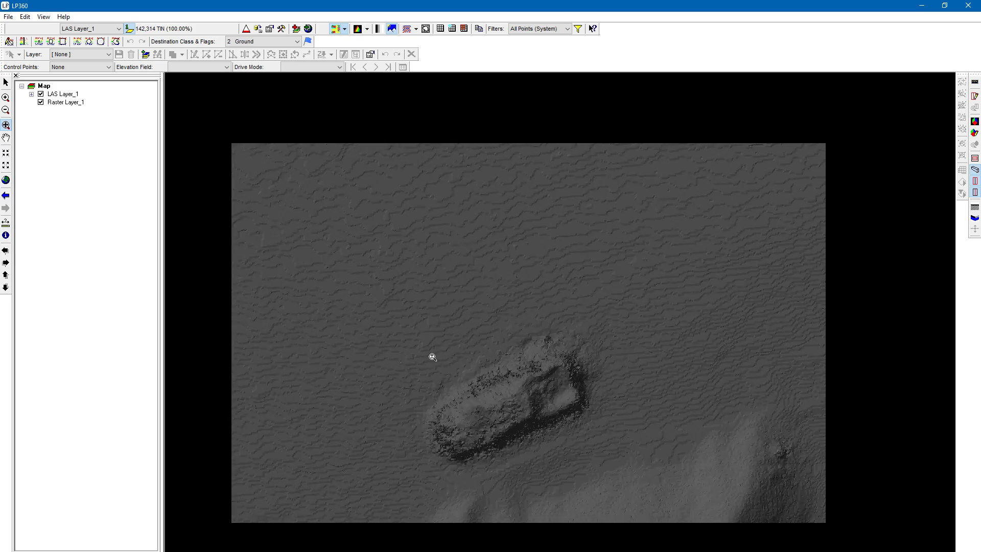
{"action": "scroll", "coordinate": [432, 357], "scroll_direction": "down", "scroll_amount": 3}
{"action": "scroll", "coordinate": [379, 340], "scroll_direction": "down", "scroll_amount": 2}
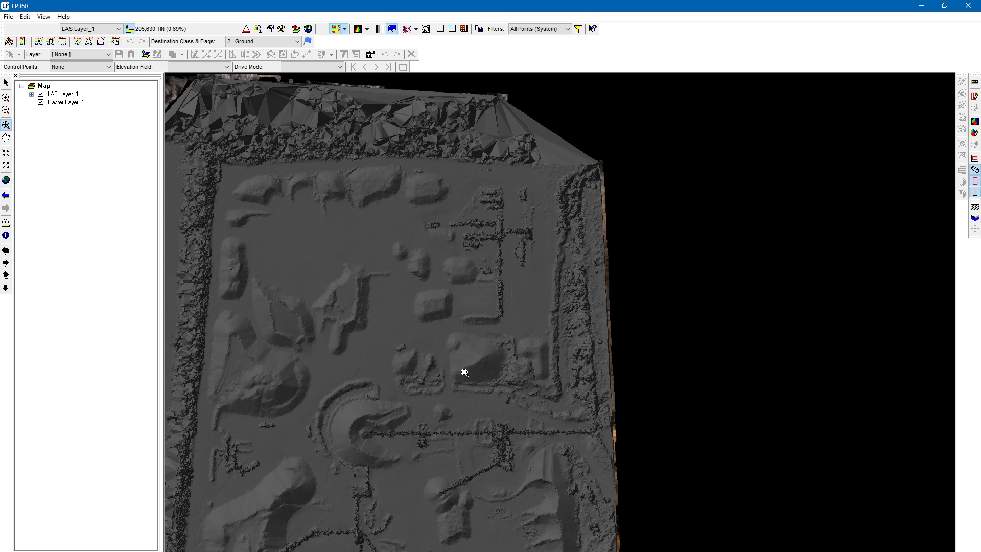
{"action": "left_click_drag", "start_coordinate": [414, 263], "coordinate": [544, 208]}
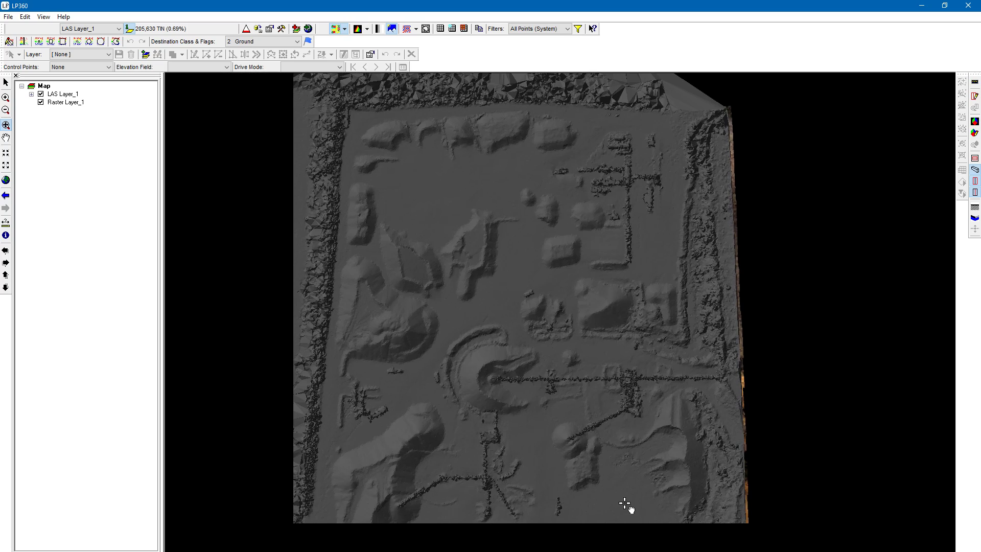
{"action": "scroll", "coordinate": [453, 357], "scroll_direction": "down", "scroll_amount": 3}
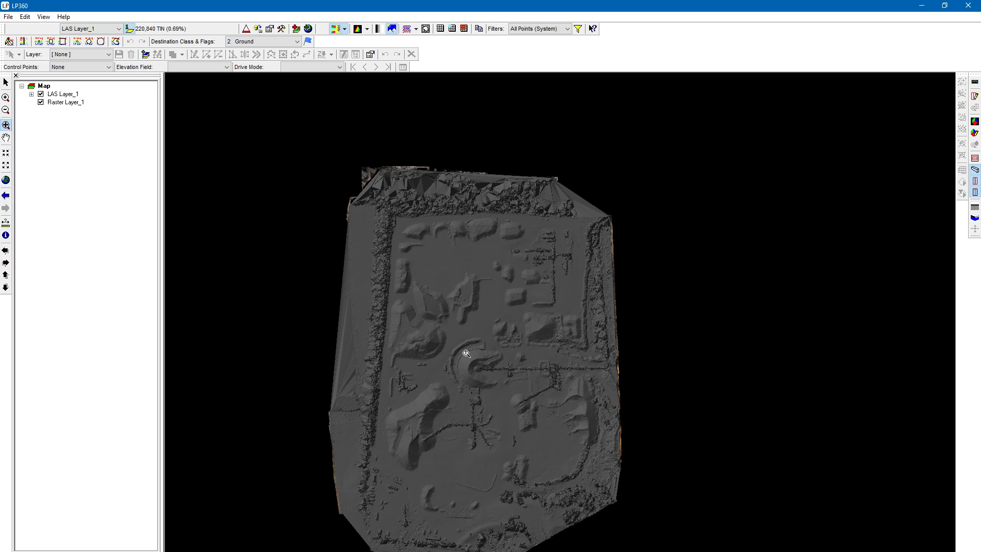
- Switch the TIN surface to display by intensity and examine the central stockpiles up close
{"action": "middle_click_drag", "start_coordinate": [470, 351], "coordinate": [477, 313]}
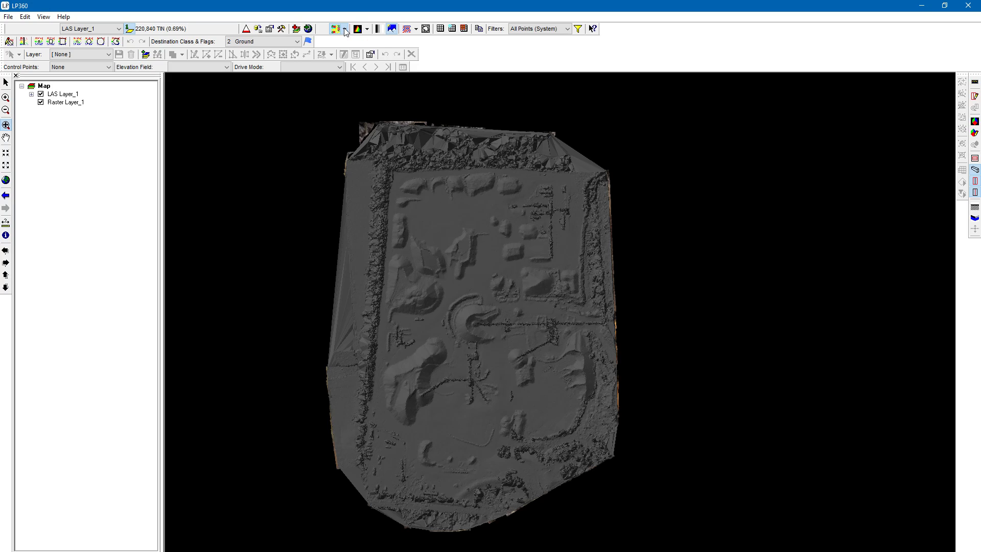
{"action": "left_click", "coordinate": [346, 30]}
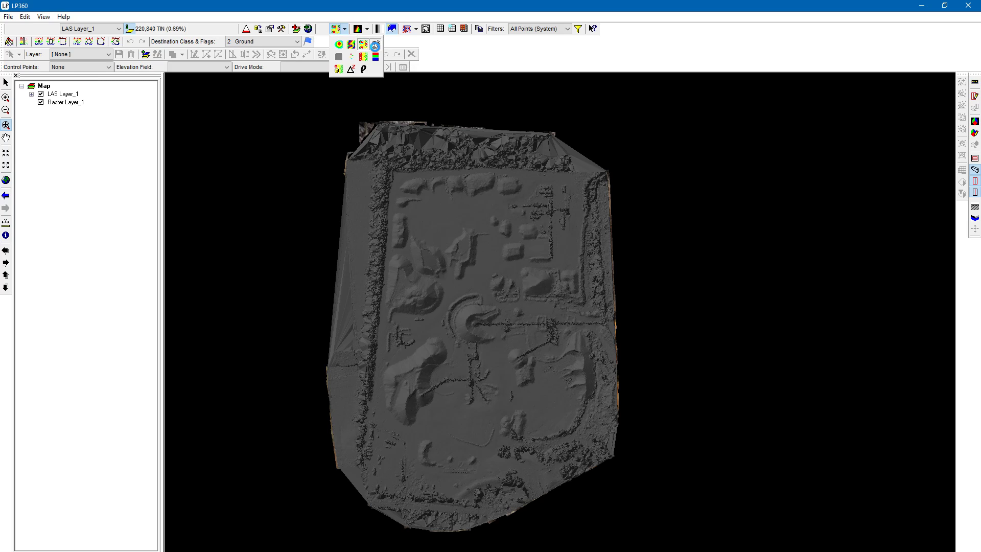
{"action": "left_click", "coordinate": [375, 46]}
{"action": "scroll", "coordinate": [500, 288], "scroll_direction": "up", "scroll_amount": 3}
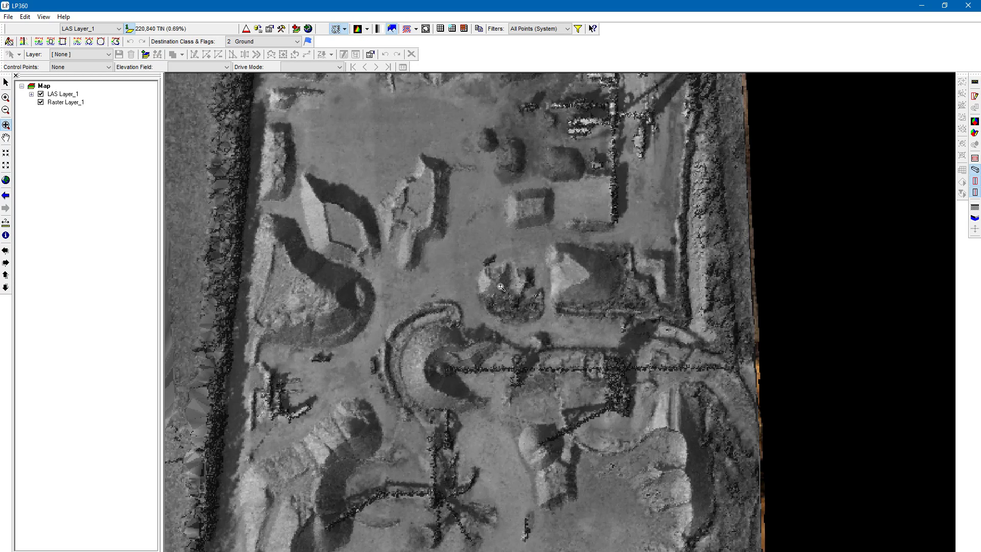
- Compare the solid green and solid magenta point display modes on the TIN surface, examining the magenta one across the whole site
{"action": "left_click", "coordinate": [345, 29]}
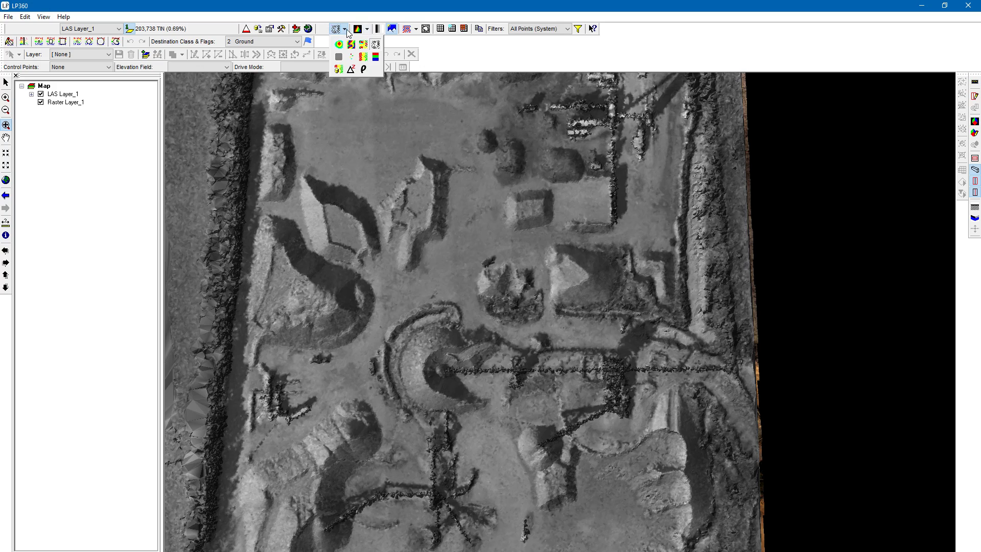
{"action": "left_click", "coordinate": [339, 56]}
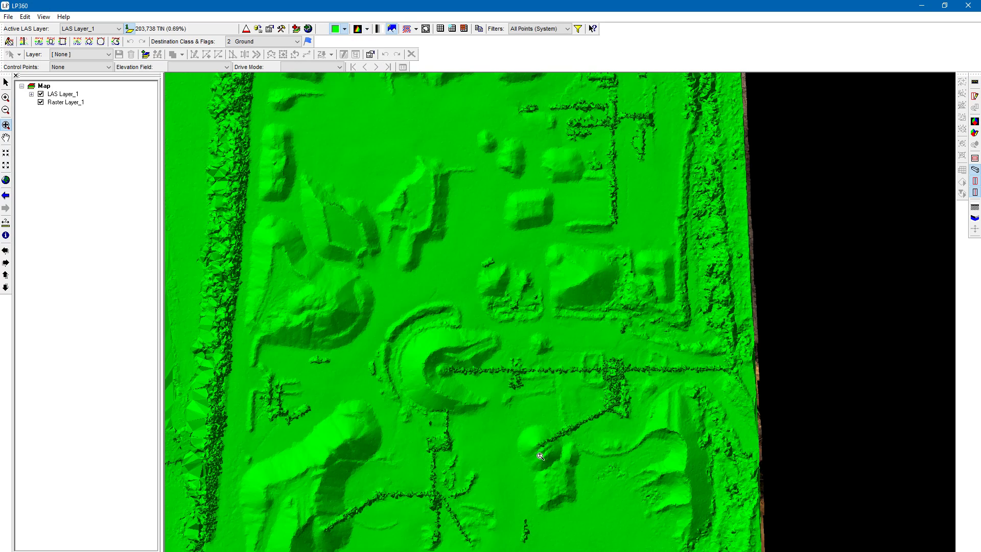
{"action": "left_click", "coordinate": [345, 29]}
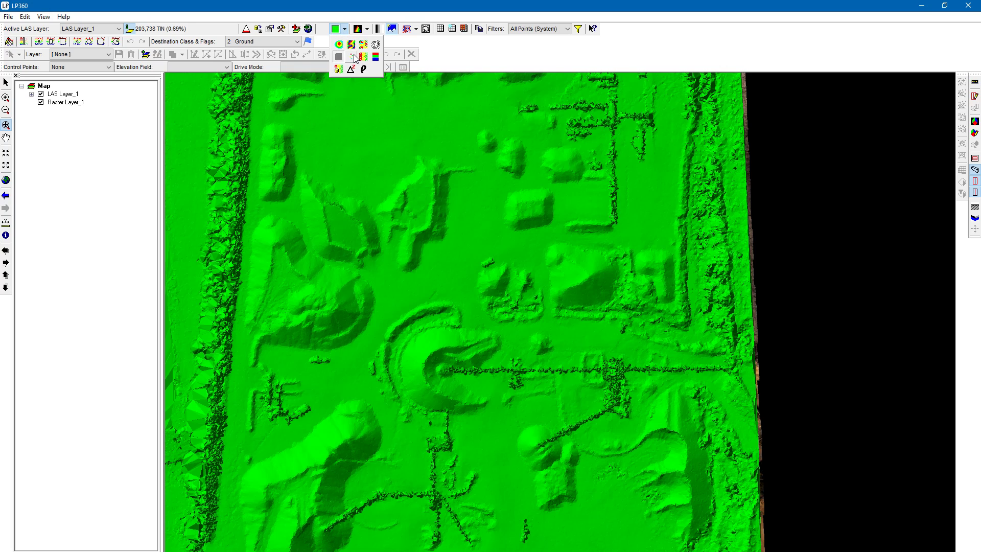
{"action": "left_click", "coordinate": [354, 57]}
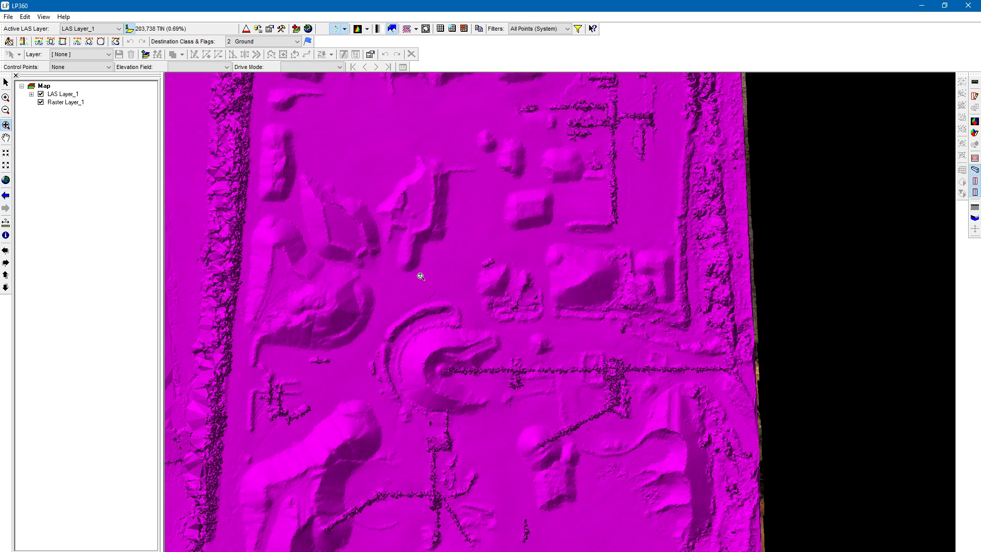
{"action": "left_click_drag", "start_coordinate": [420, 276], "coordinate": [501, 431]}
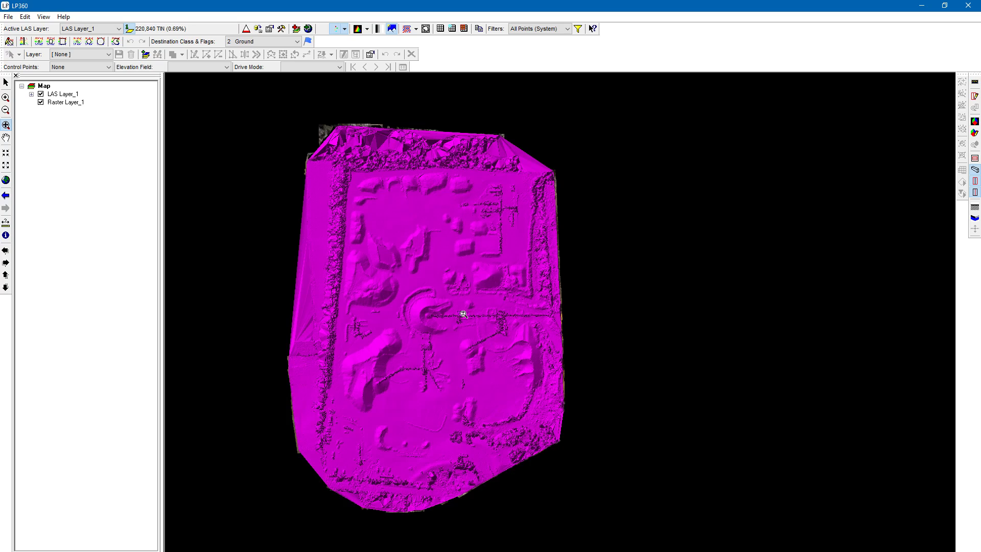
{"action": "right_click_drag", "start_coordinate": [464, 315], "coordinate": [485, 387]}
{"action": "right_click_drag", "start_coordinate": [484, 483], "coordinate": [506, 418]}
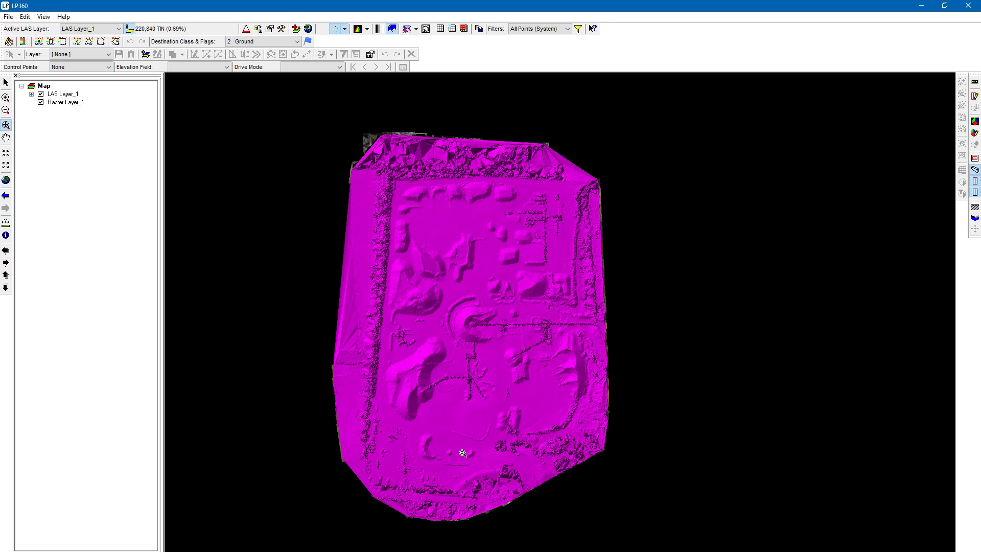
{"action": "left_click", "coordinate": [568, 325]}
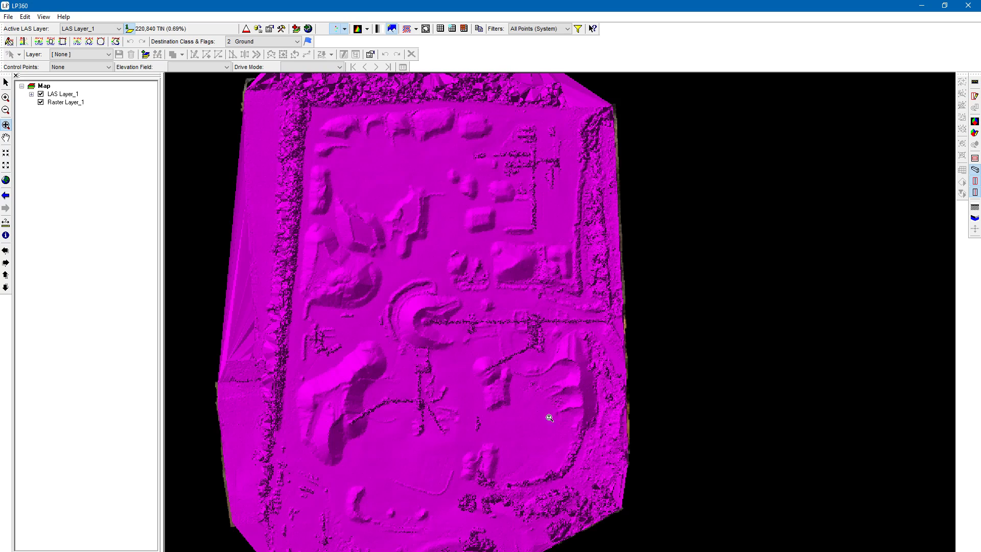
{"action": "middle_click_drag", "start_coordinate": [392, 340], "coordinate": [429, 350]}
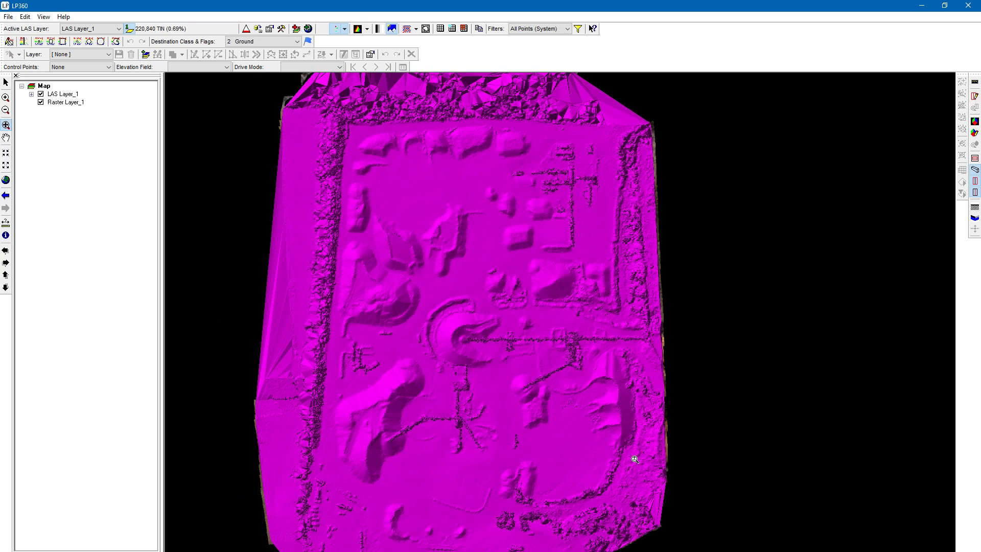
{"action": "middle_click_drag", "start_coordinate": [599, 496], "coordinate": [608, 492]}
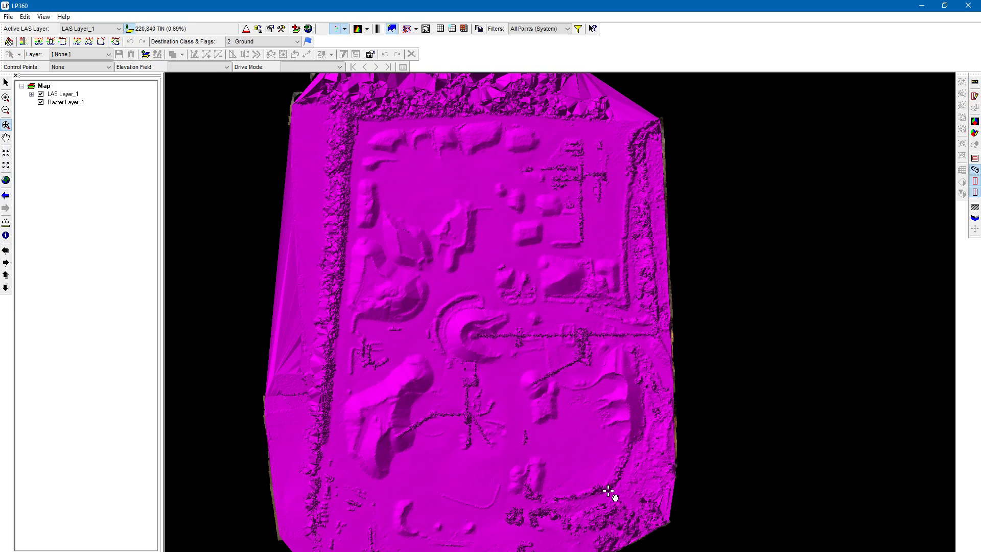
- Display the TIN surface by Point Source ID and by its RGB colors, examining the northern stockpiles in natural color
{"action": "left_click", "coordinate": [344, 28]}
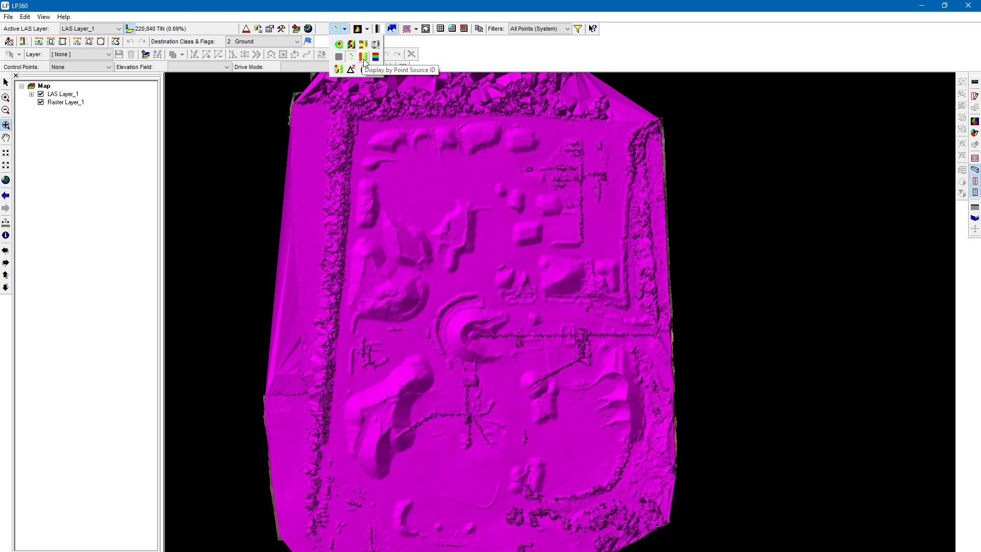
{"action": "left_click", "coordinate": [362, 57]}
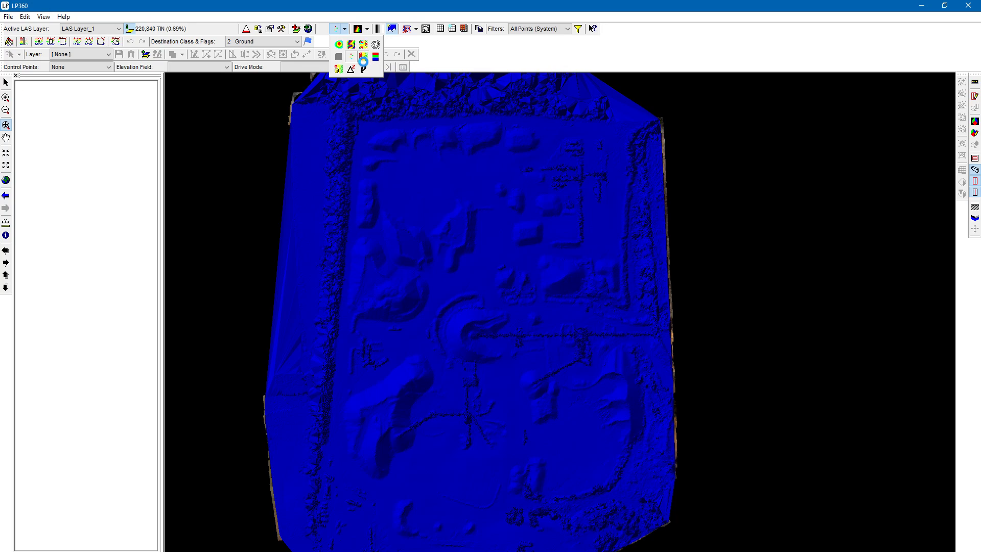
{"action": "left_click", "coordinate": [346, 30]}
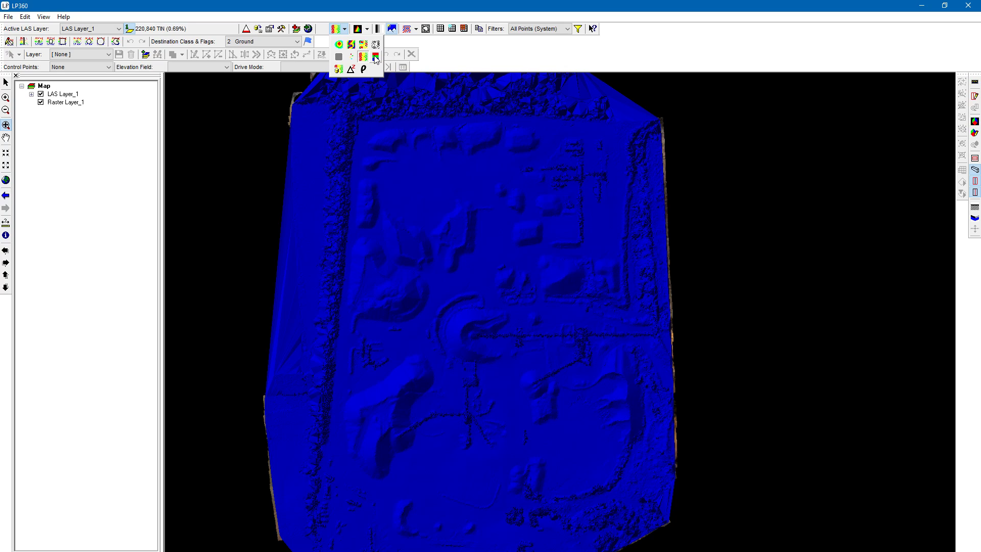
{"action": "left_click", "coordinate": [376, 58]}
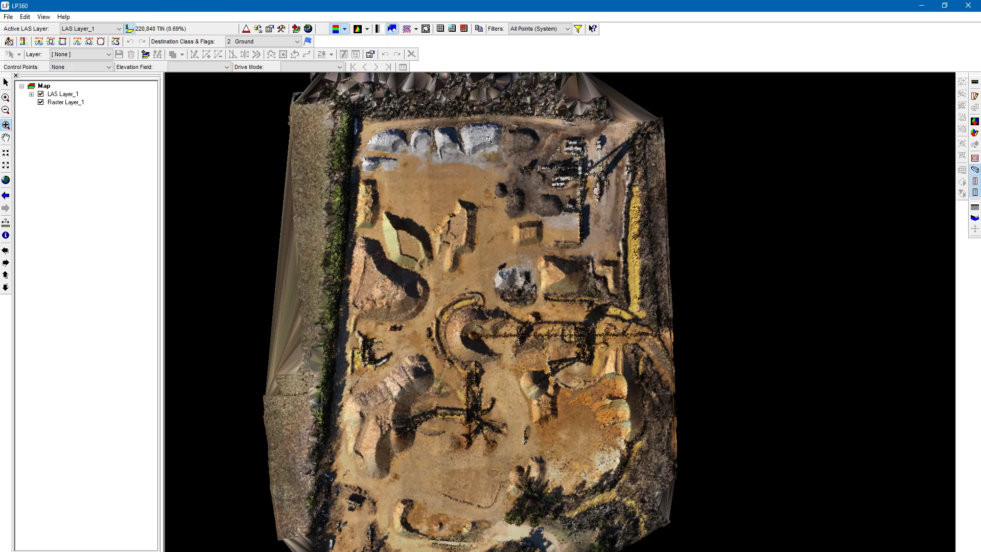
{"action": "scroll", "coordinate": [488, 138], "scroll_direction": "up", "scroll_amount": 4}
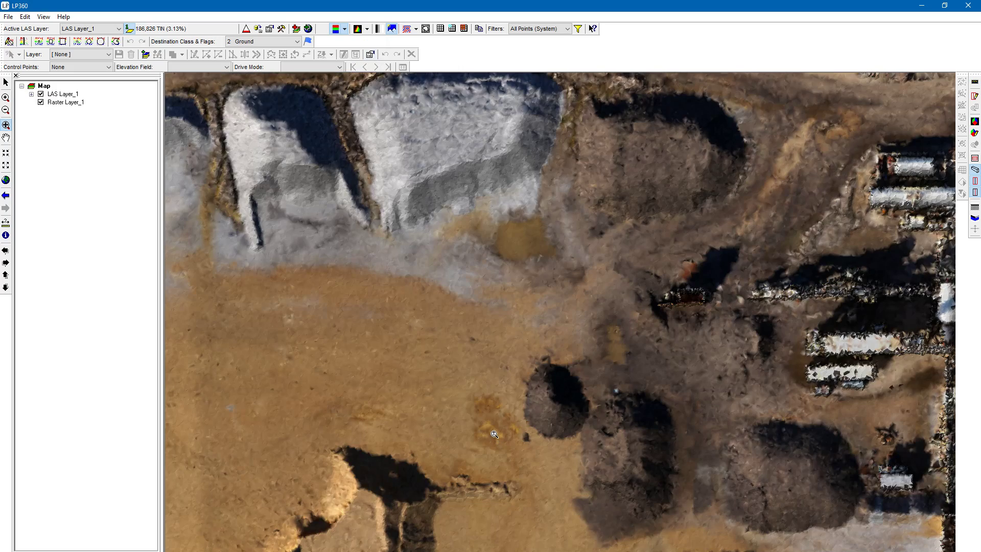
{"action": "scroll", "coordinate": [496, 436], "scroll_direction": "down", "scroll_amount": 3}
{"action": "left_click_drag", "start_coordinate": [497, 499], "coordinate": [501, 265]}
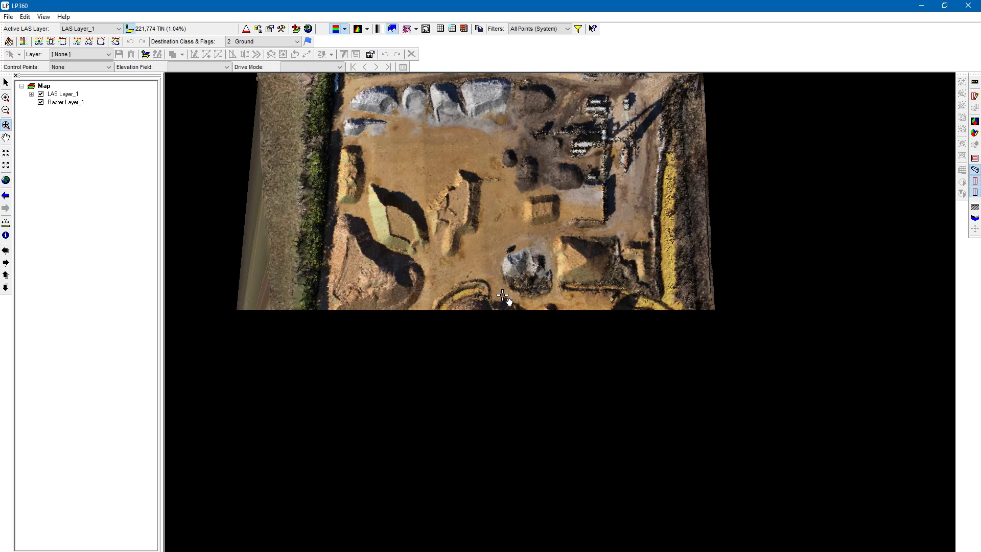
- Compare the TIN surface displayed by file with the grayscale display mode listed directly after it
{"action": "left_click", "coordinate": [346, 30]}
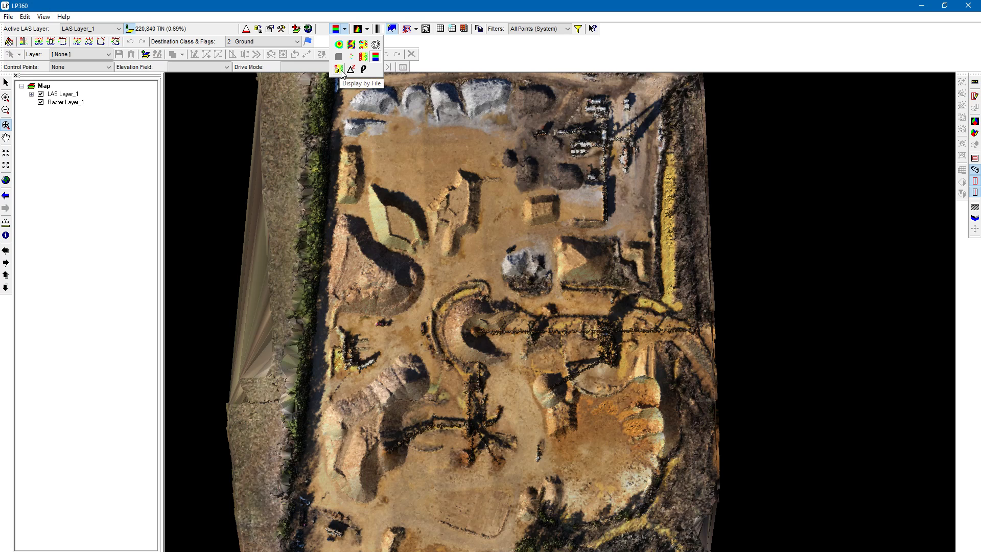
{"action": "left_click", "coordinate": [339, 70]}
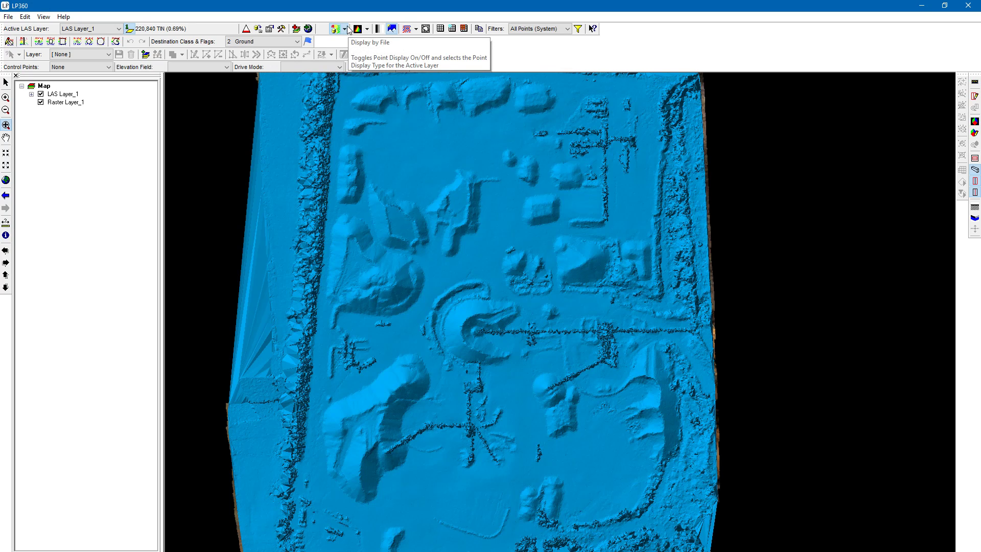
{"action": "left_click", "coordinate": [347, 29]}
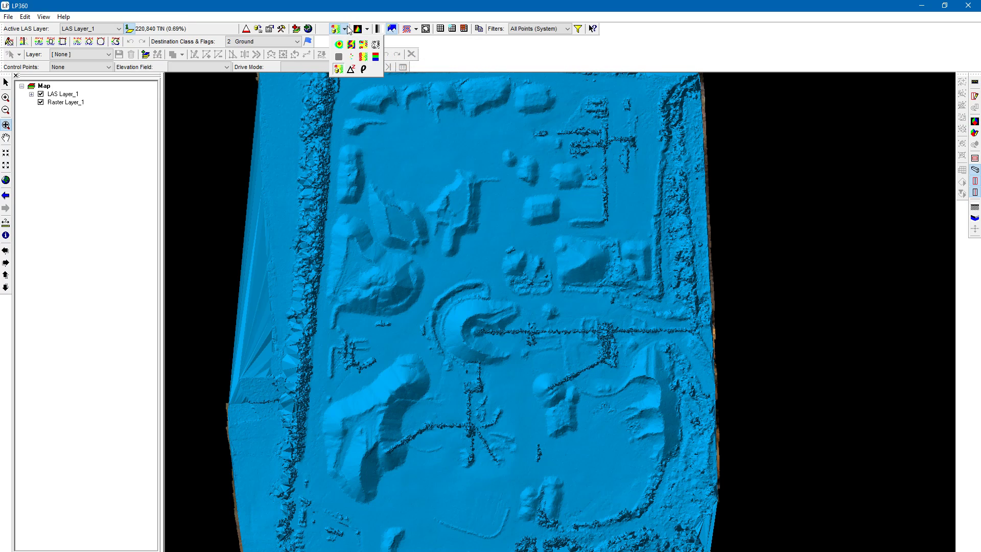
{"action": "left_click", "coordinate": [350, 68]}
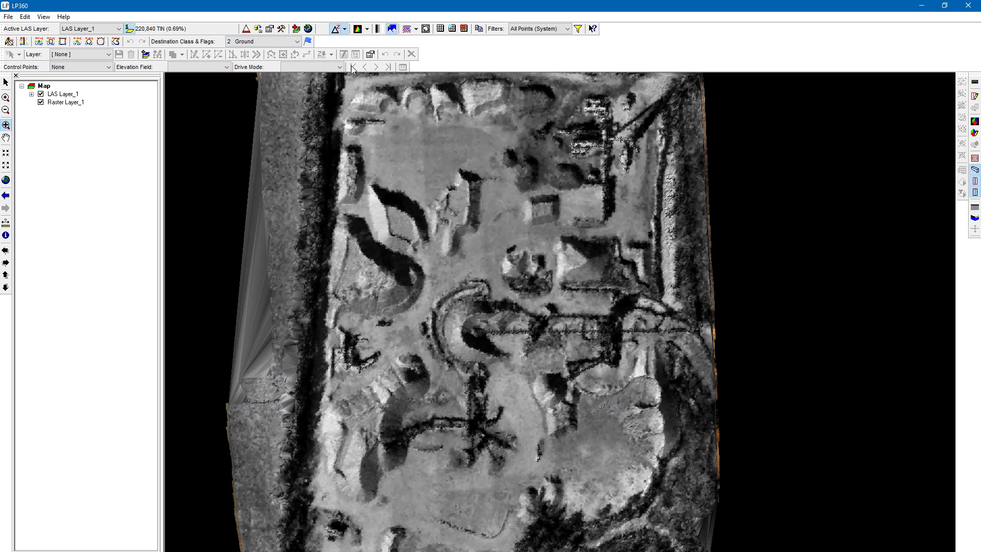
- Switch the TIN surface to display by point density and examine the site's outer edges, tree lines and central stockpiles
{"action": "left_click", "coordinate": [345, 29]}
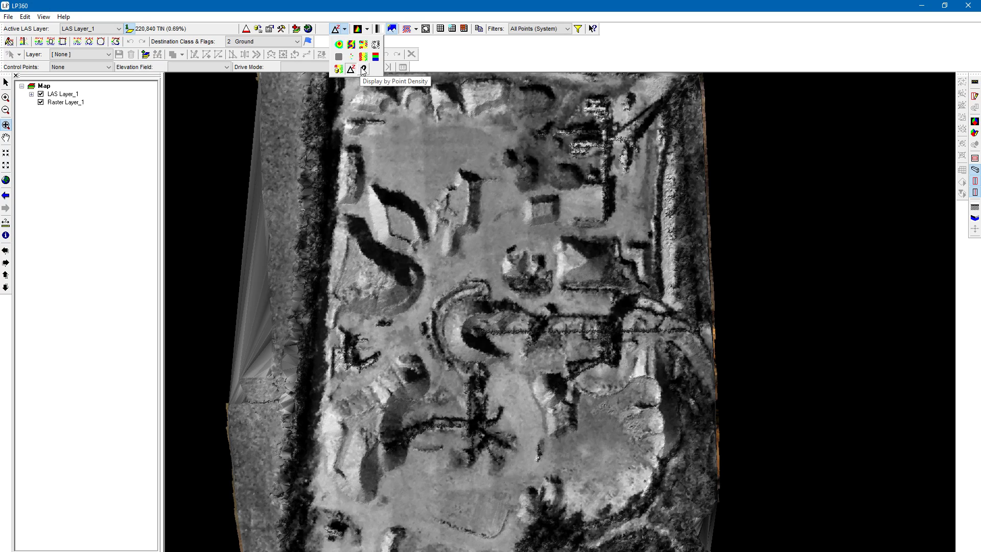
{"action": "left_click", "coordinate": [363, 69]}
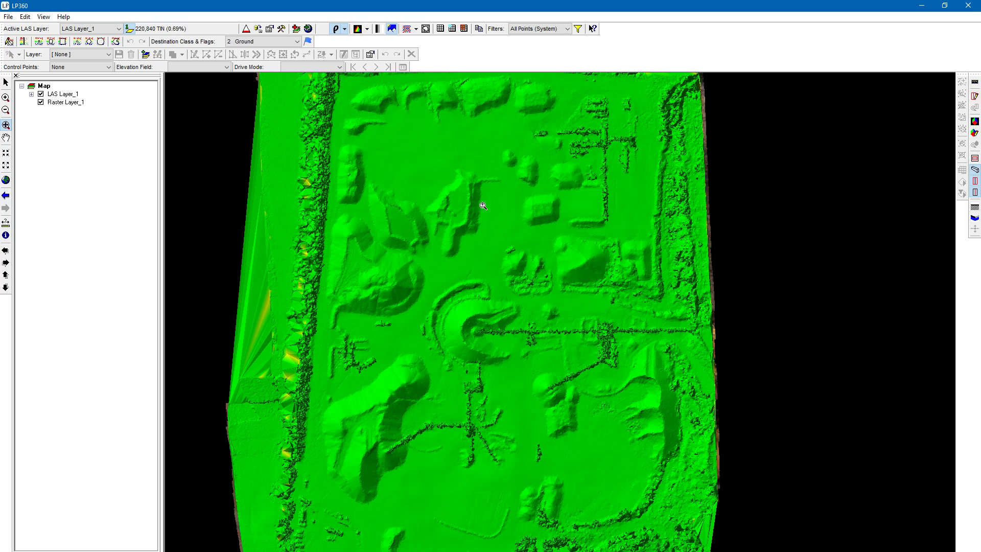
{"action": "middle_click_drag", "start_coordinate": [306, 367], "coordinate": [385, 526]}
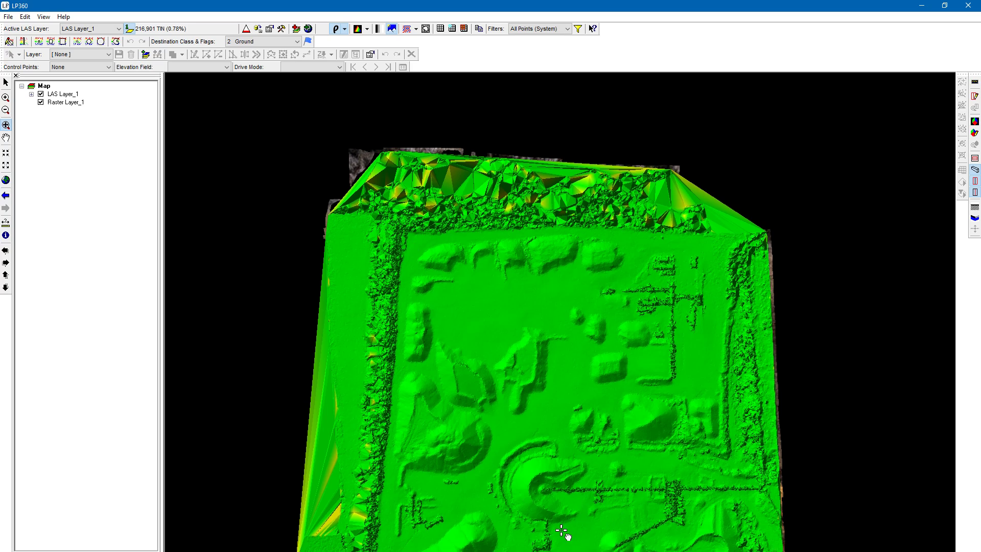
{"action": "middle_click_drag", "start_coordinate": [562, 532], "coordinate": [416, 376]}
{"action": "middle_click_drag", "start_coordinate": [377, 493], "coordinate": [440, 343]}
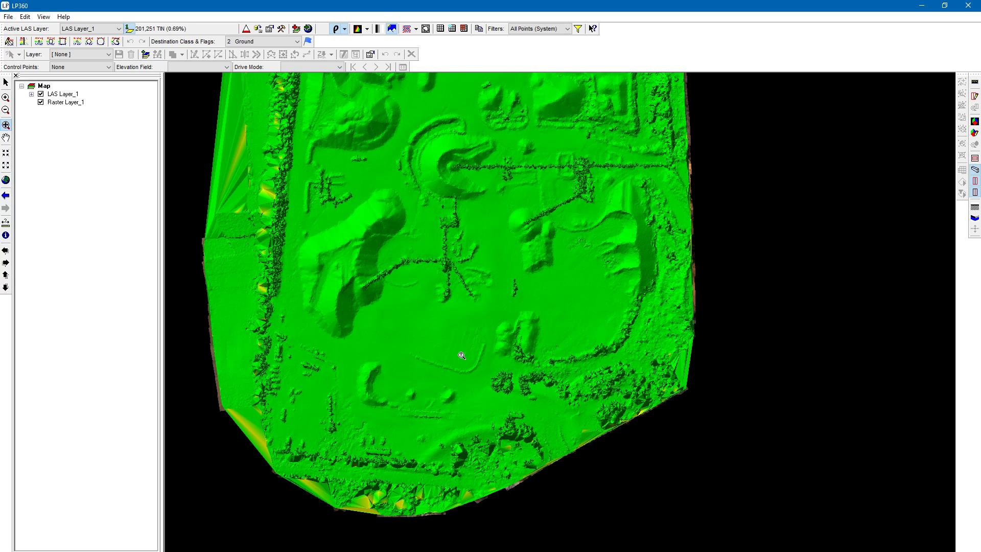
{"action": "middle_click_drag", "start_coordinate": [362, 160], "coordinate": [423, 445]}
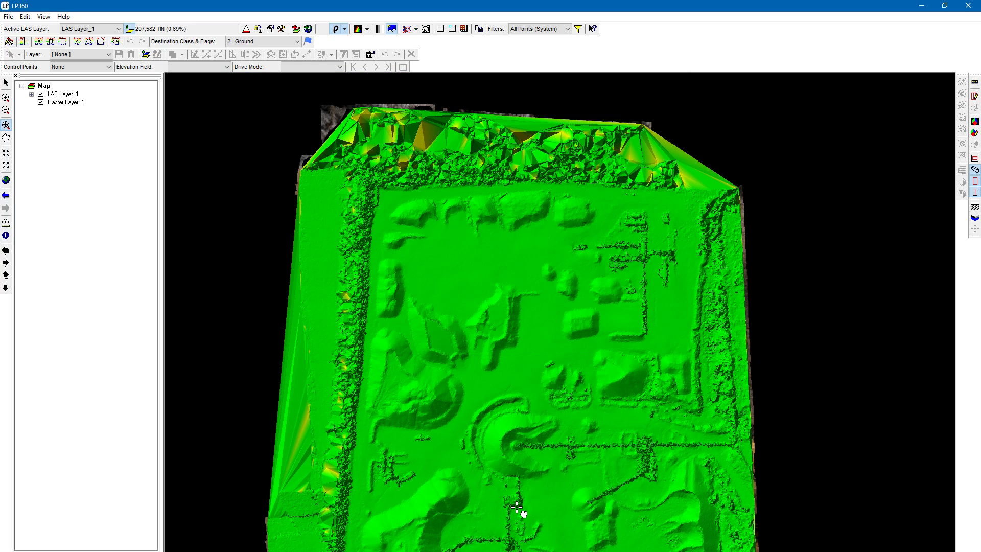
{"action": "middle_click_drag", "start_coordinate": [519, 510], "coordinate": [473, 377]}
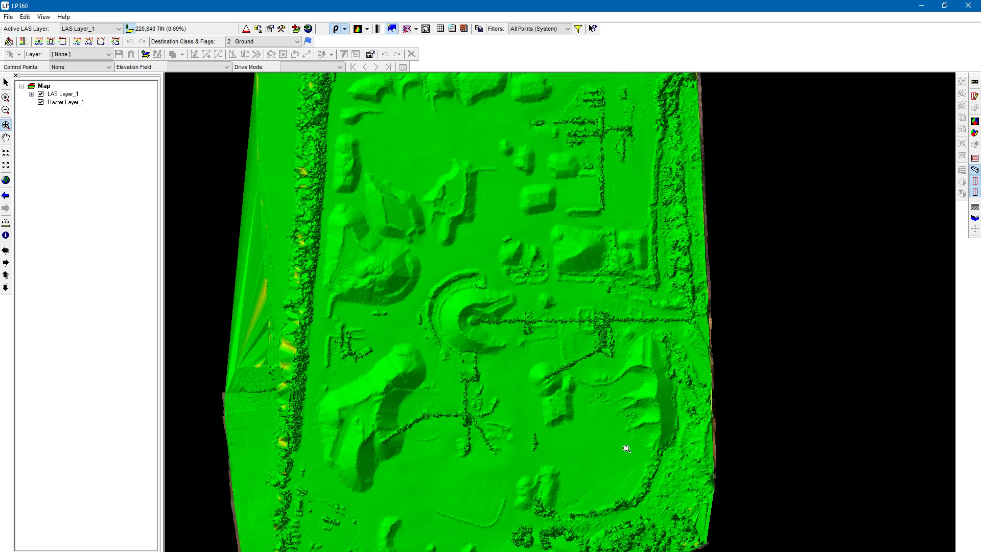
{"action": "middle_click_drag", "start_coordinate": [543, 219], "coordinate": [456, 347]}
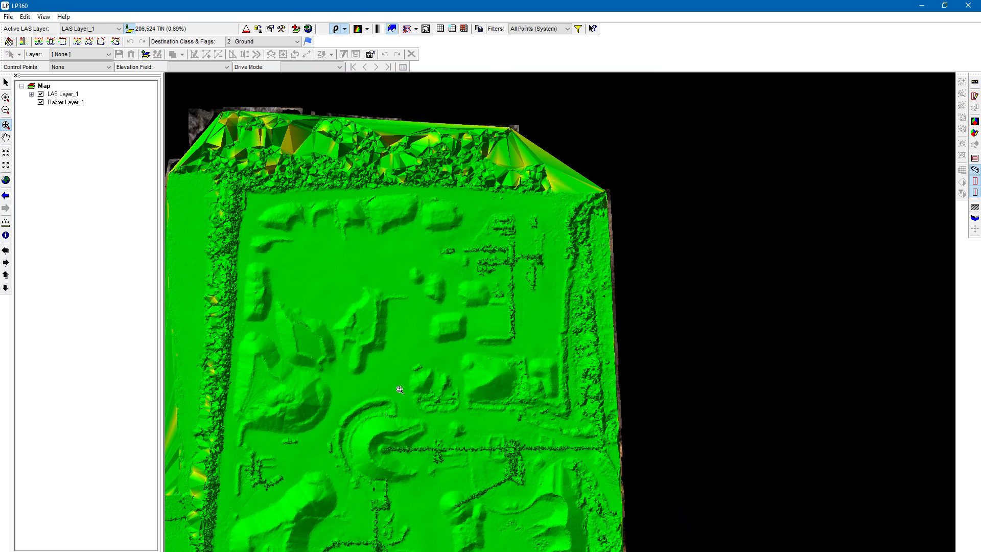
{"action": "scroll", "coordinate": [369, 411], "scroll_direction": "up", "scroll_amount": 2}
{"action": "scroll", "coordinate": [535, 402], "scroll_direction": "down", "scroll_amount": 4}
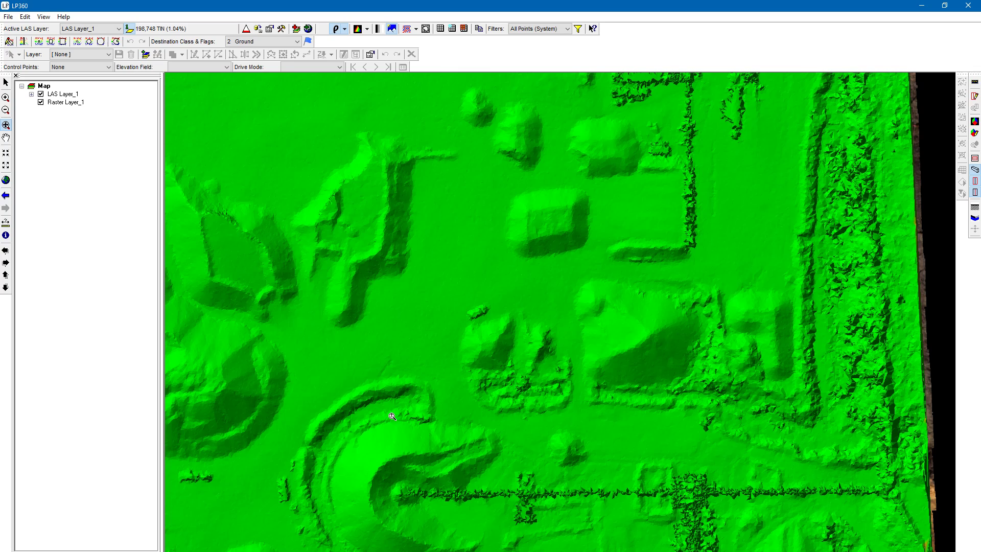
{"action": "scroll", "coordinate": [443, 310], "scroll_direction": "down", "scroll_amount": 1}
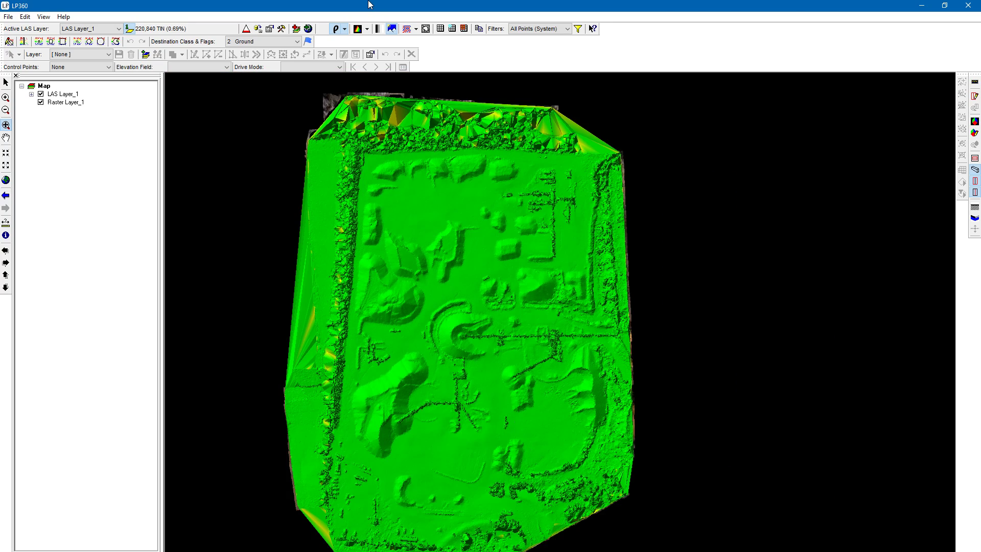
- Set the TIN surface to display by elevation gradient, and open the classification filter settings in Live View
{"action": "left_click", "coordinate": [344, 29]}
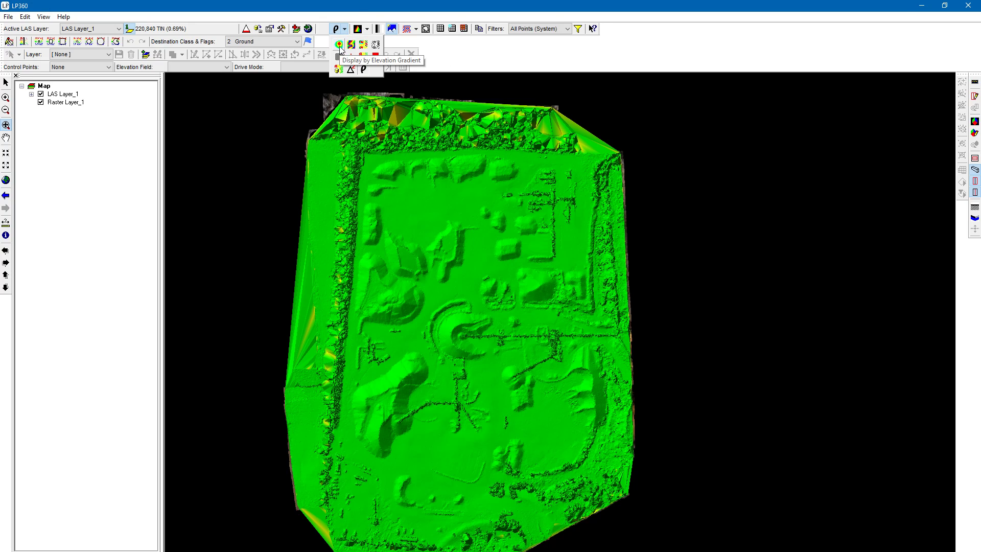
{"action": "left_click", "coordinate": [339, 45]}
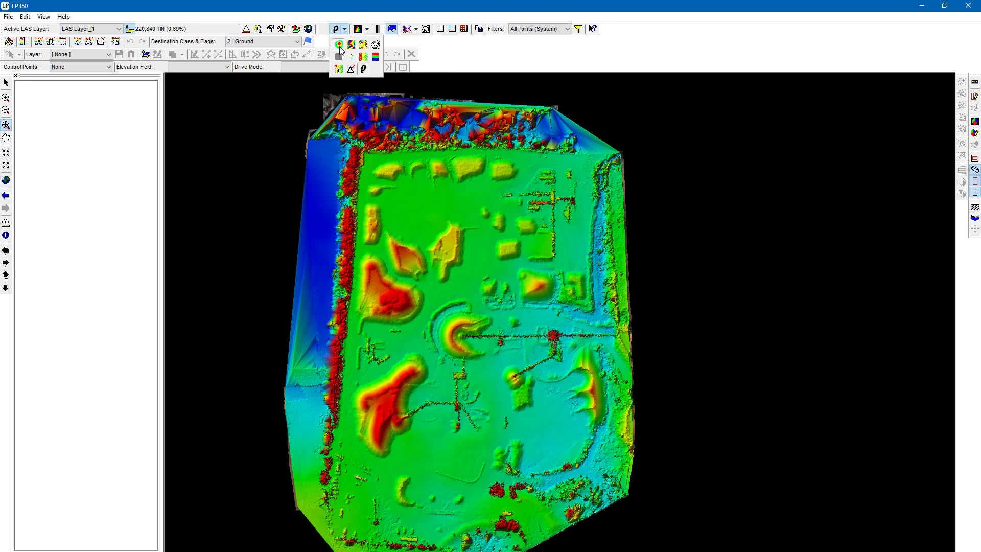
{"action": "left_click", "coordinate": [581, 29]}
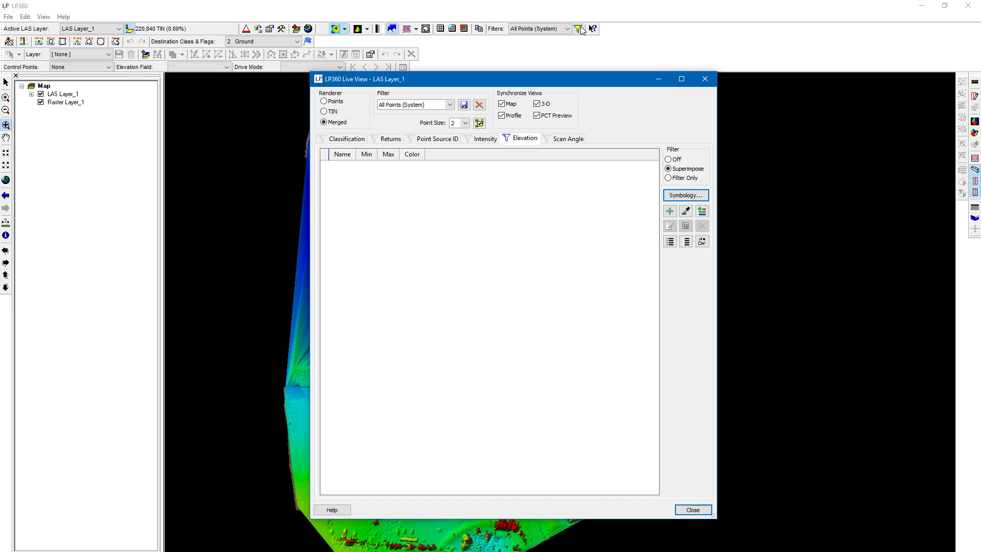
{"action": "left_click", "coordinate": [345, 140]}
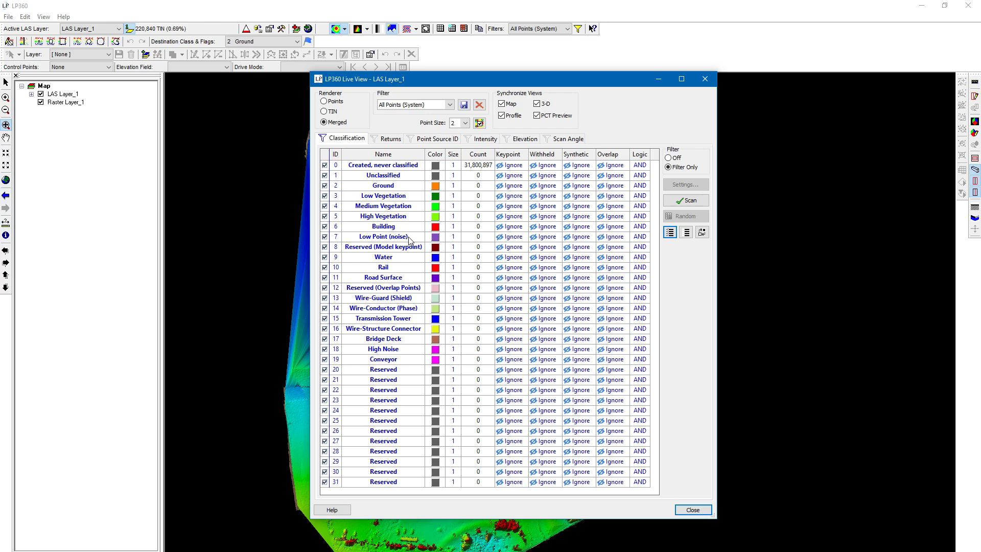
- Limit the classification filter to the Created, never classified class by turning off all other classes
{"action": "left_click_drag", "start_coordinate": [515, 81], "coordinate": [754, 100]}
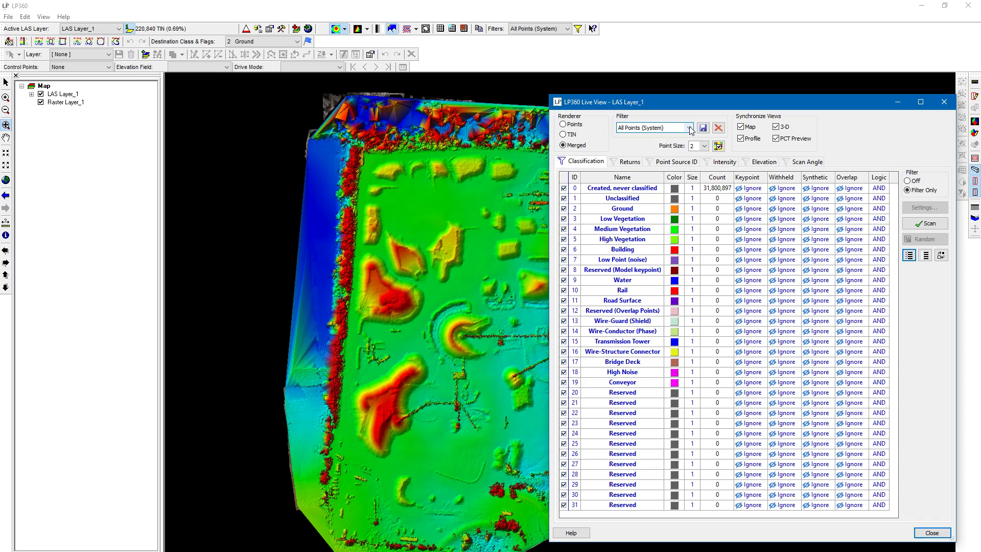
{"action": "left_click", "coordinate": [925, 257]}
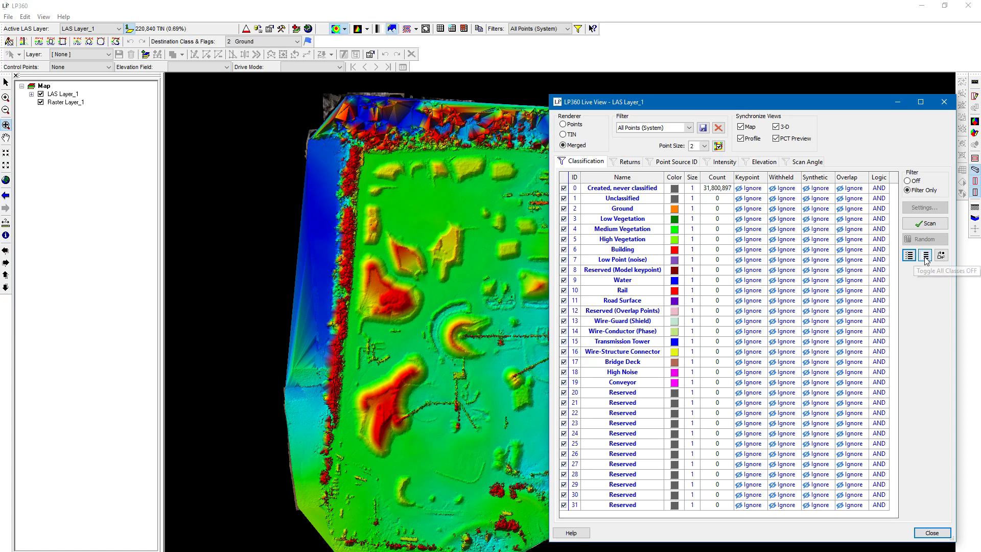
{"action": "left_click", "coordinate": [564, 189]}
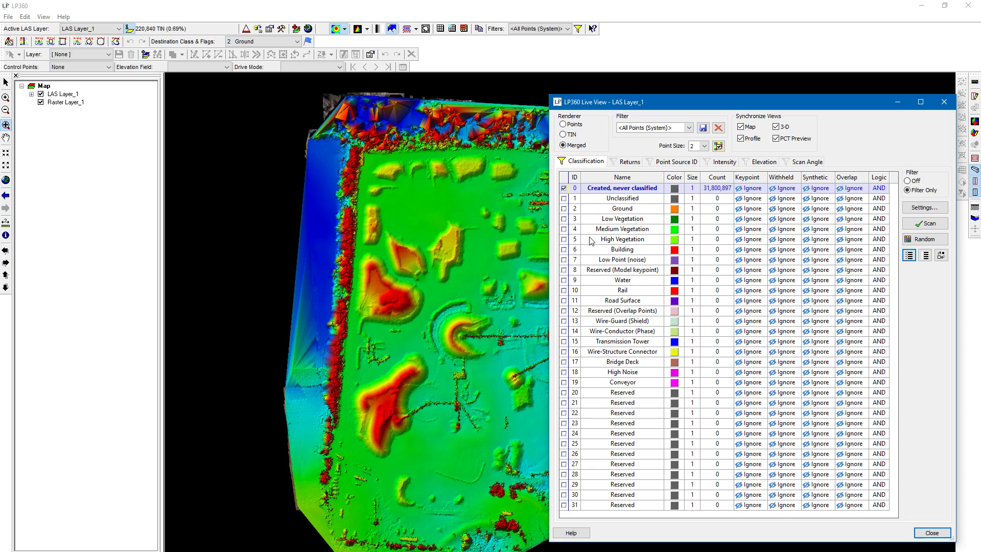
- Save the current filter settings as a new stored filter named Unclassified
{"action": "left_click", "coordinate": [703, 128]}
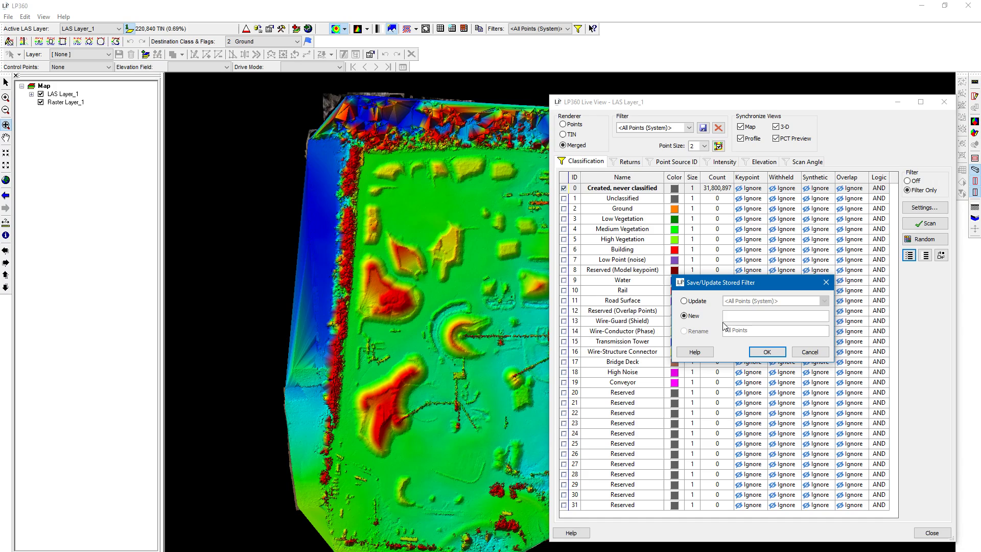
{"action": "type", "text": "Unclassified"}
{"action": "key", "text": "Return"}
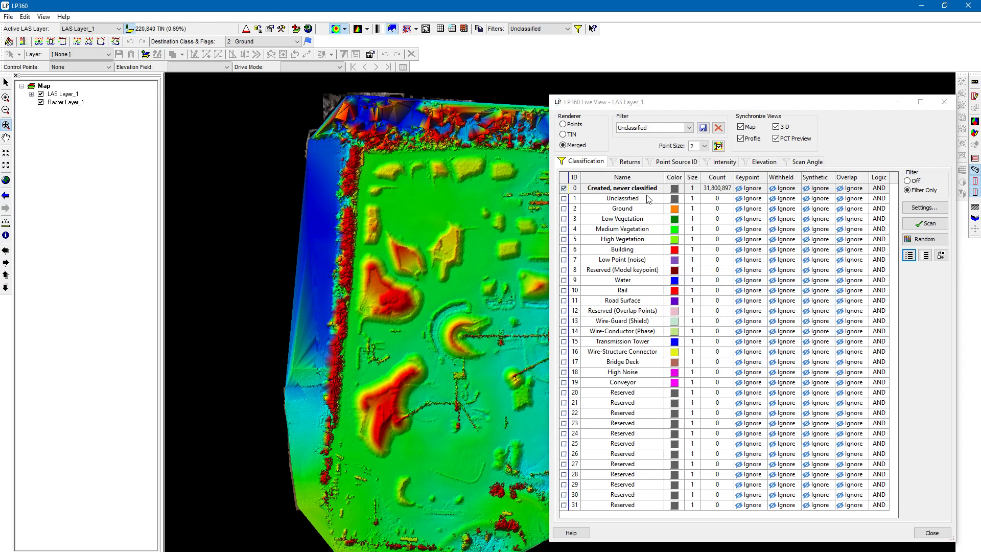
- Apply the stored Ground (System) filter to the LAS layer
{"action": "left_click", "coordinate": [685, 131]}
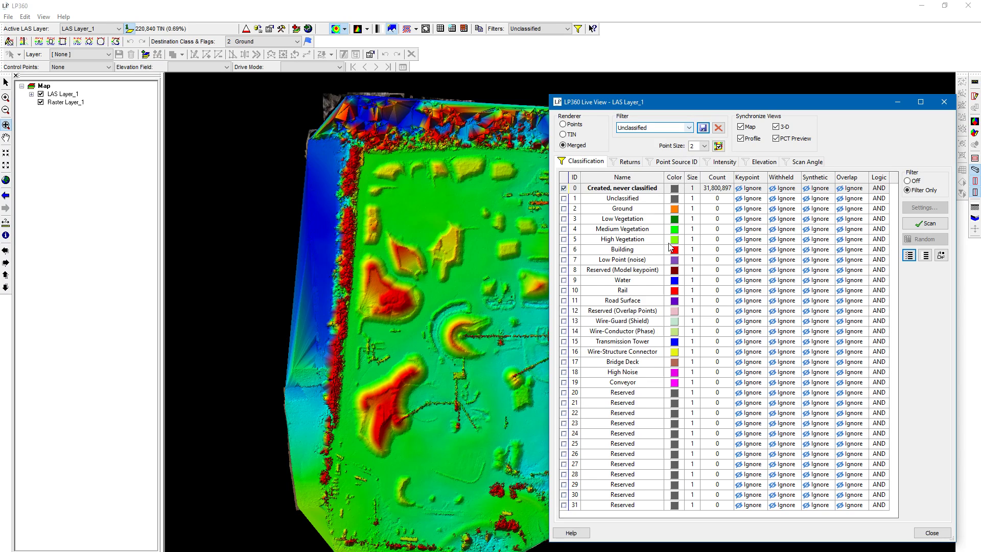
{"action": "left_click", "coordinate": [689, 128]}
{"action": "left_click", "coordinate": [690, 128]}
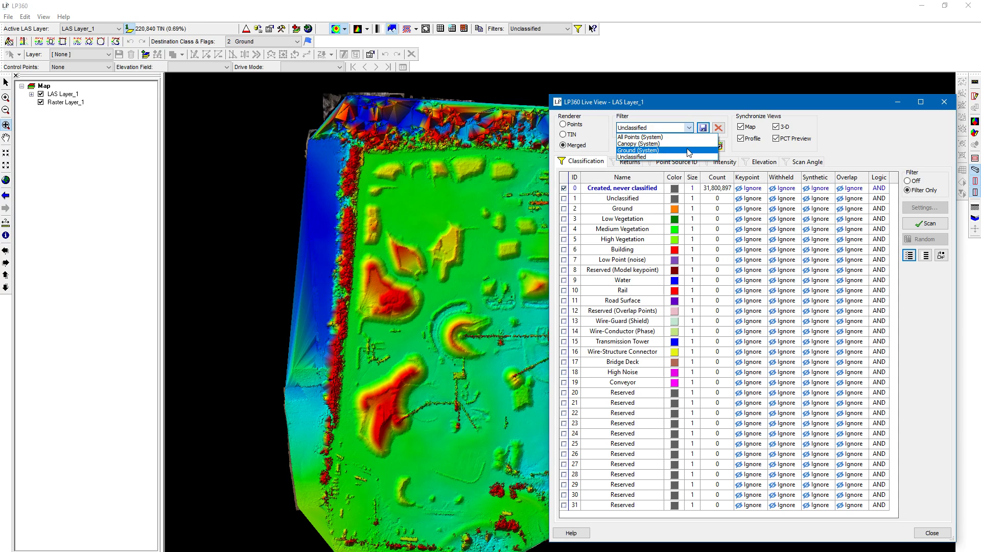
{"action": "left_click", "coordinate": [689, 150]}
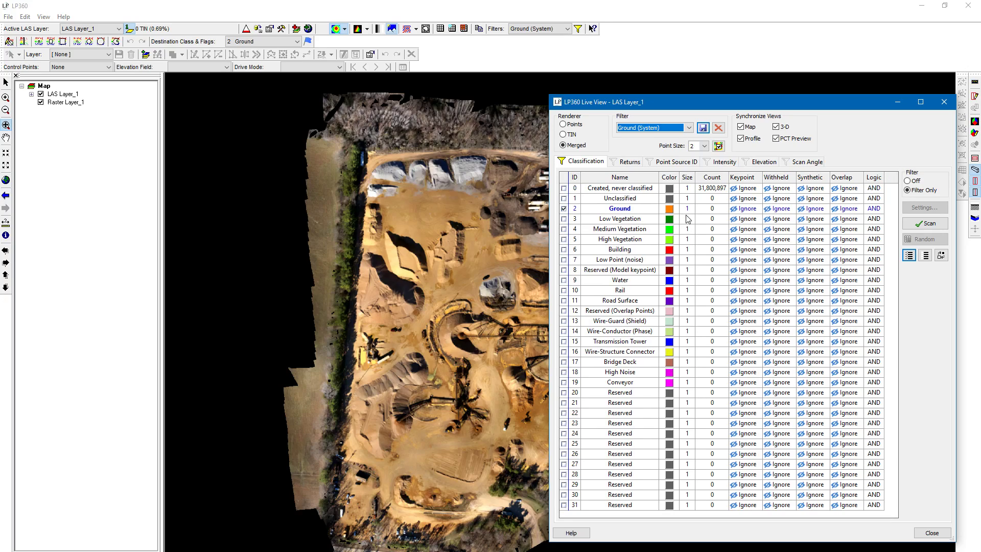
- Switch the stored filter back to All Points (System) and close Live View
{"action": "left_click", "coordinate": [688, 129]}
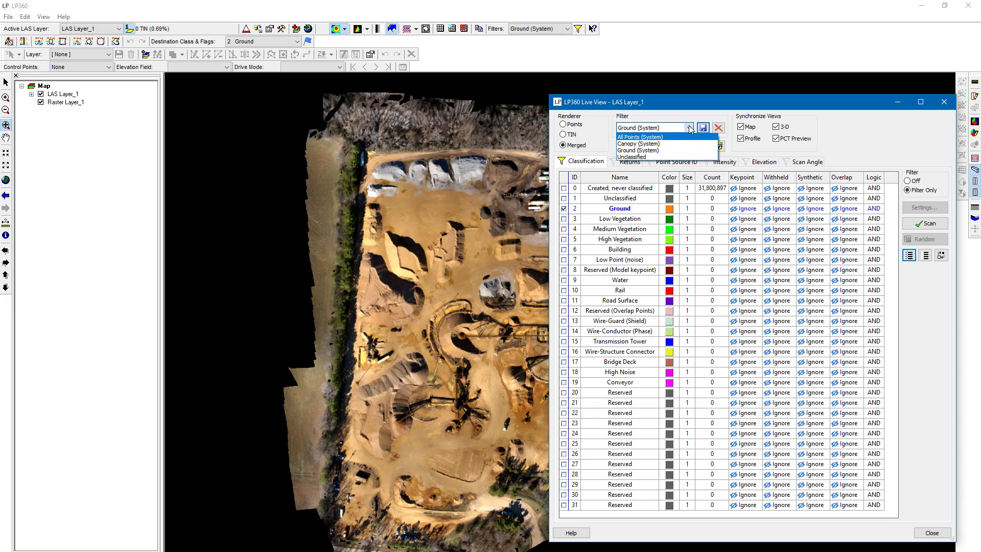
{"action": "left_click", "coordinate": [641, 137]}
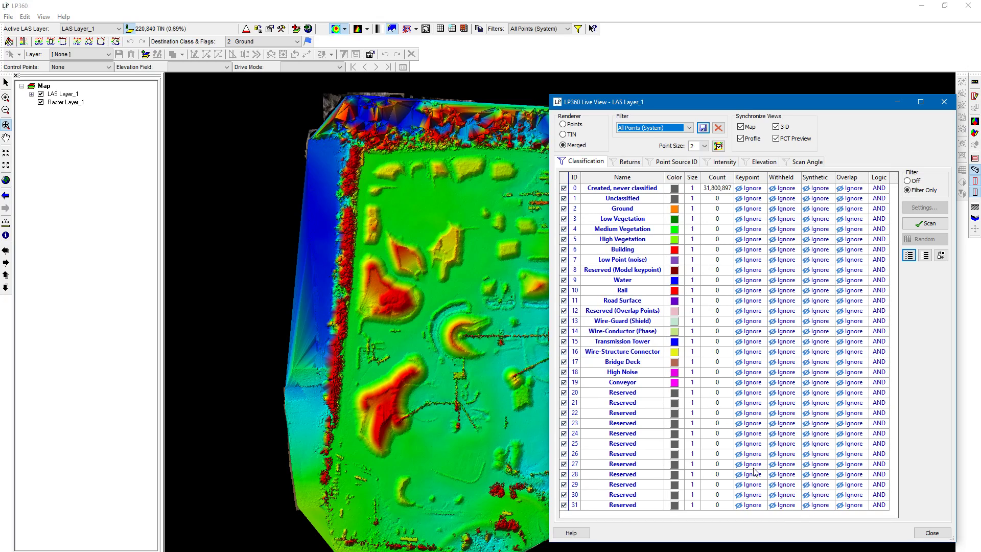
{"action": "left_click", "coordinate": [939, 534]}
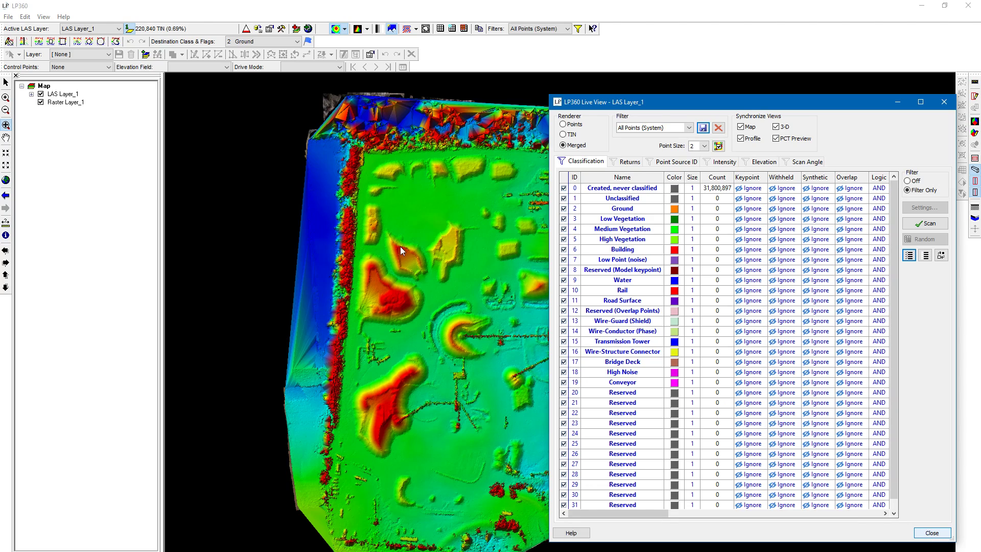